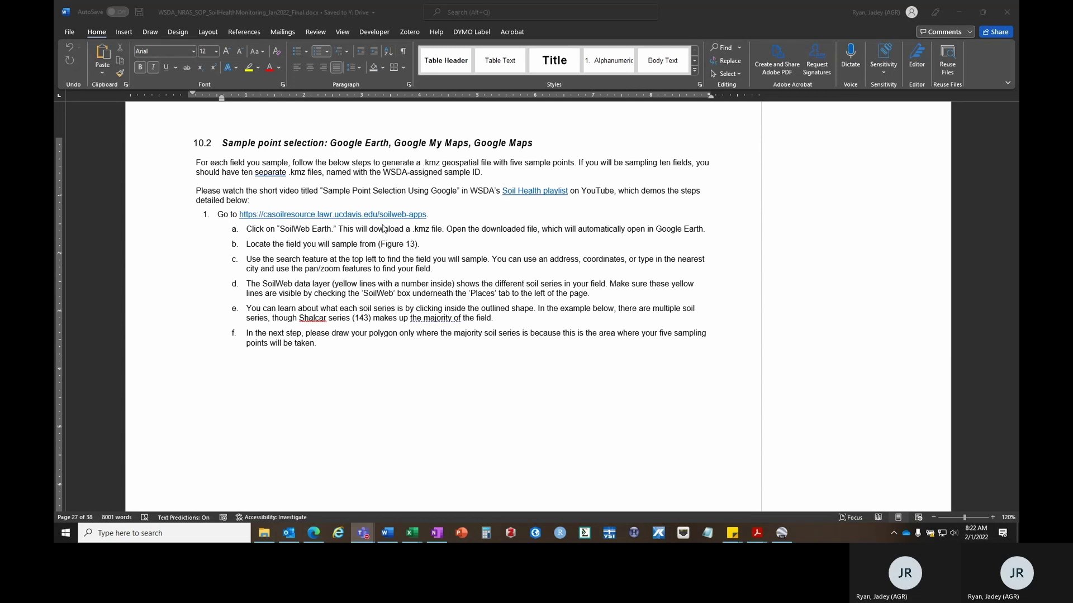
# Open the casoilresource.lawr.ucdavis.edu/soilweb-apps link from step 1 of the Word instructions.
pyautogui.keyDown('ctrl'); pyautogui.click(346, 215); pyautogui.keyUp('ctrl')
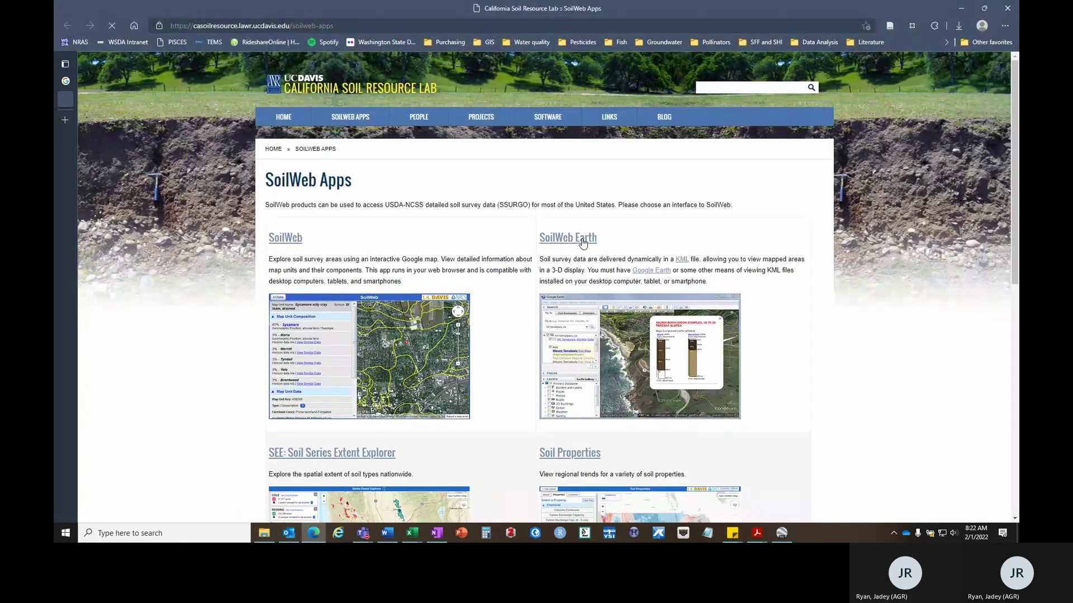
# Download SoilWeb (1).kmz from the SoilWeb Earth link and open it in Google Earth Pro.
pyautogui.click(582, 242)
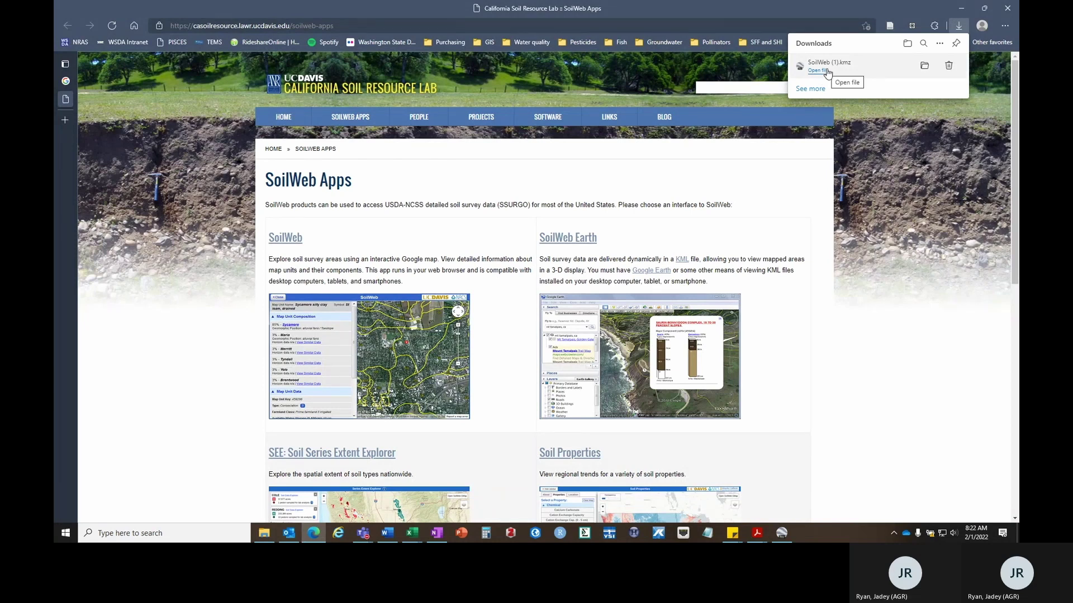
pyautogui.click(827, 71)
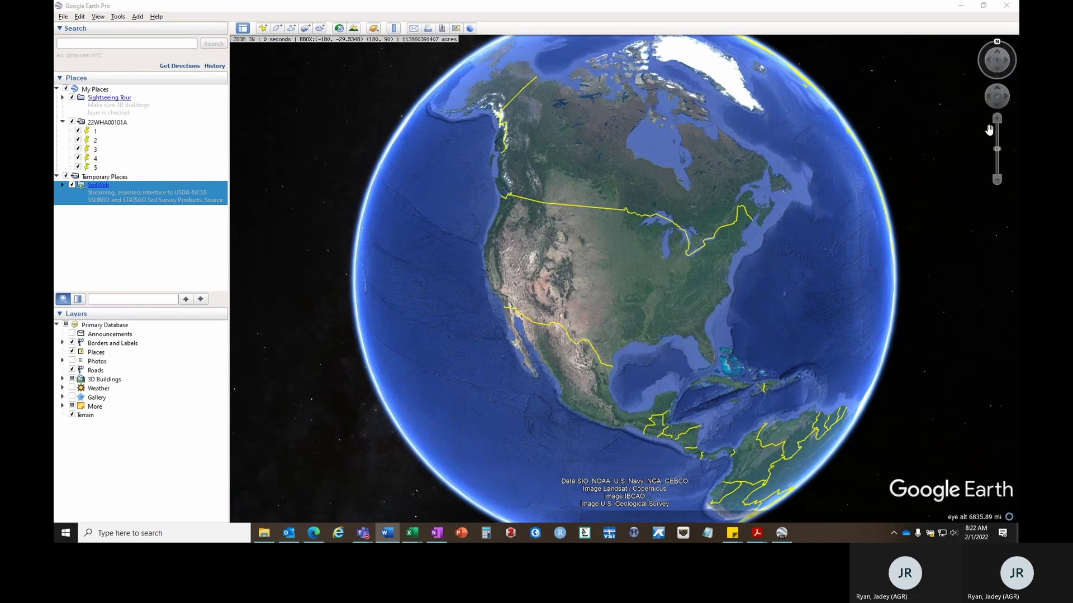
# Zoom into the Samish River fields, rotated north-up, with soil units 123, 21 and 136 visible.
pyautogui.click(989, 130)
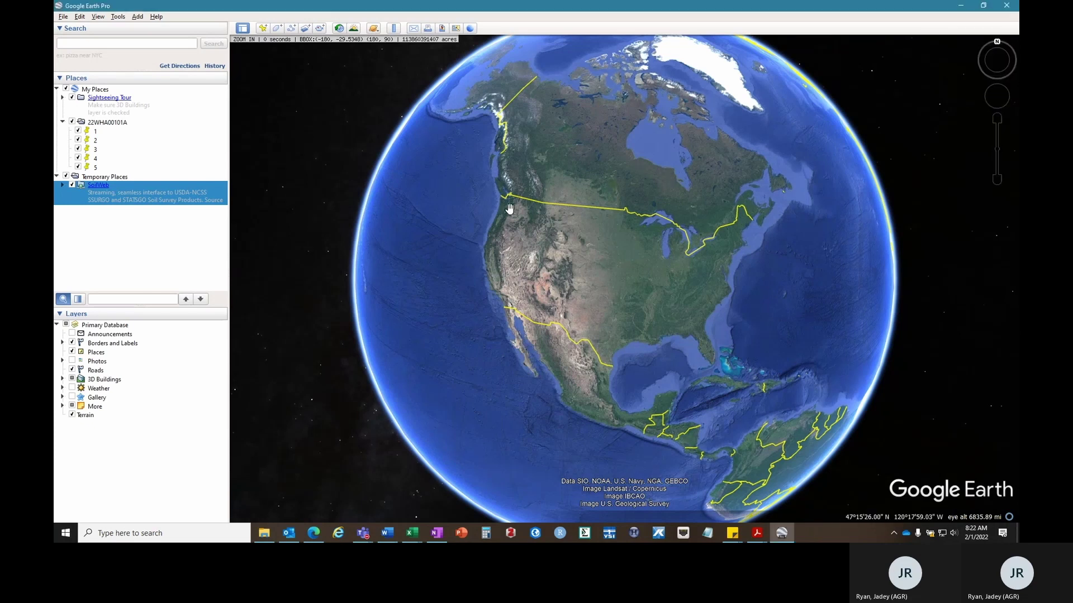
pyautogui.scroll(-5, 509, 208)
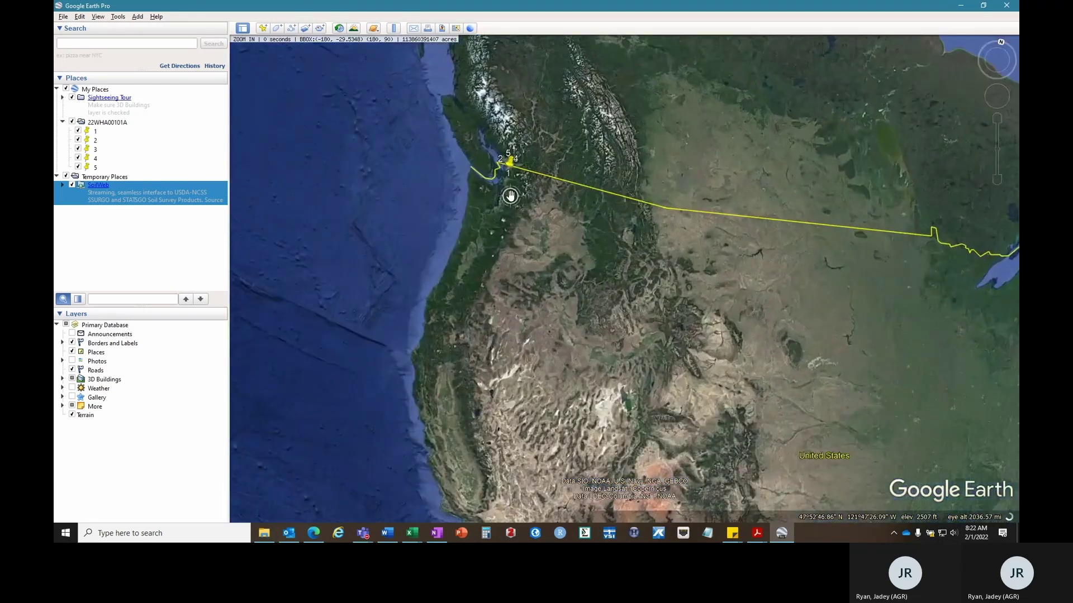
pyautogui.scroll(-10, 492, 149)
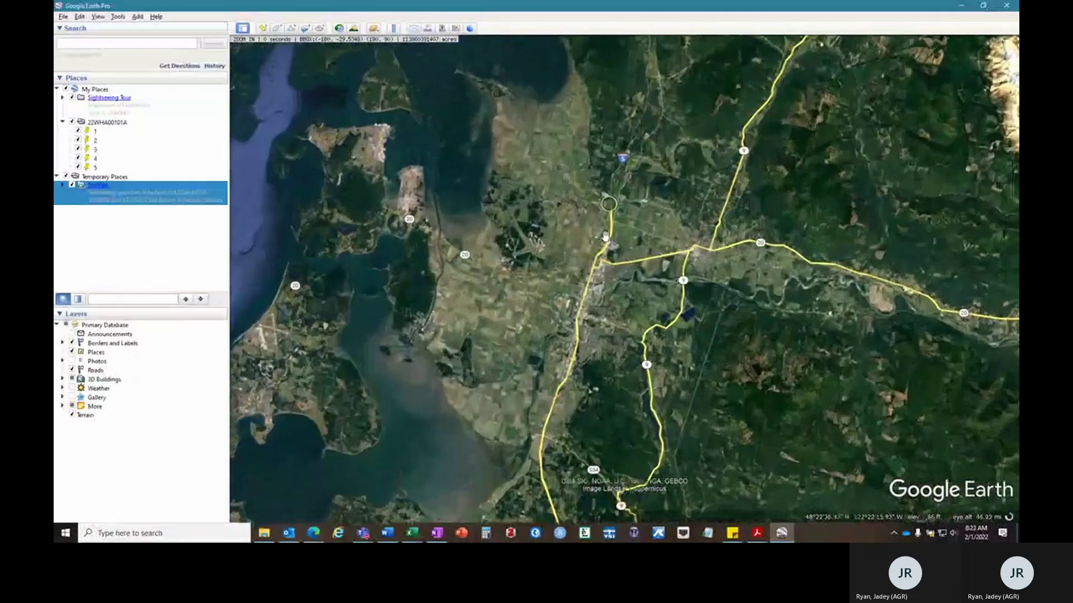
pyautogui.scroll(-8, 558, 187)
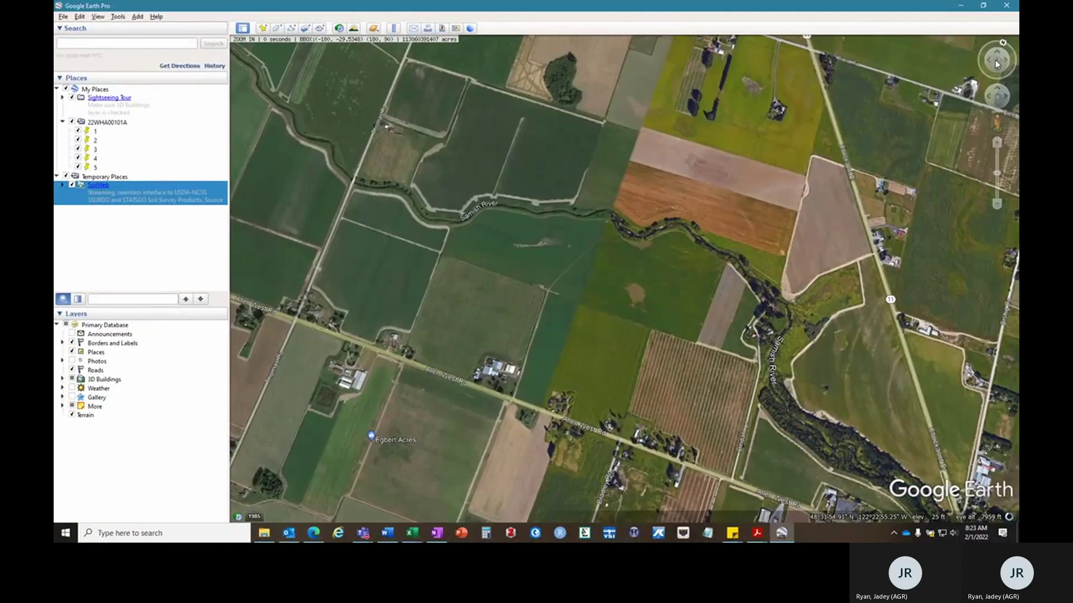
pyautogui.moveTo(990, 63); pyautogui.dragTo(1009, 64)
pyautogui.scroll(-3, 477, 348)
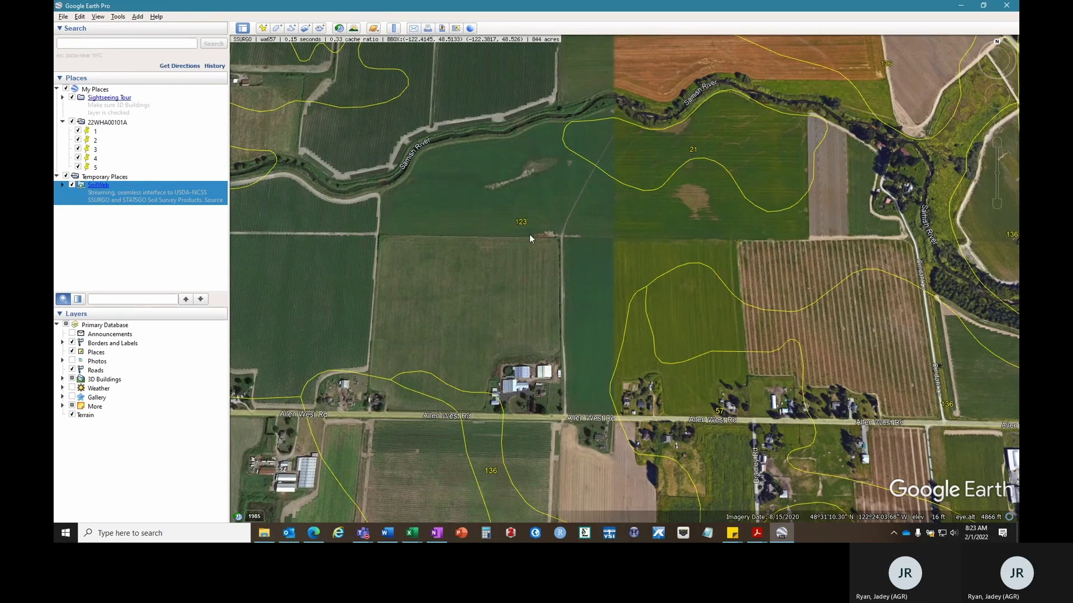
pyautogui.click(474, 302)
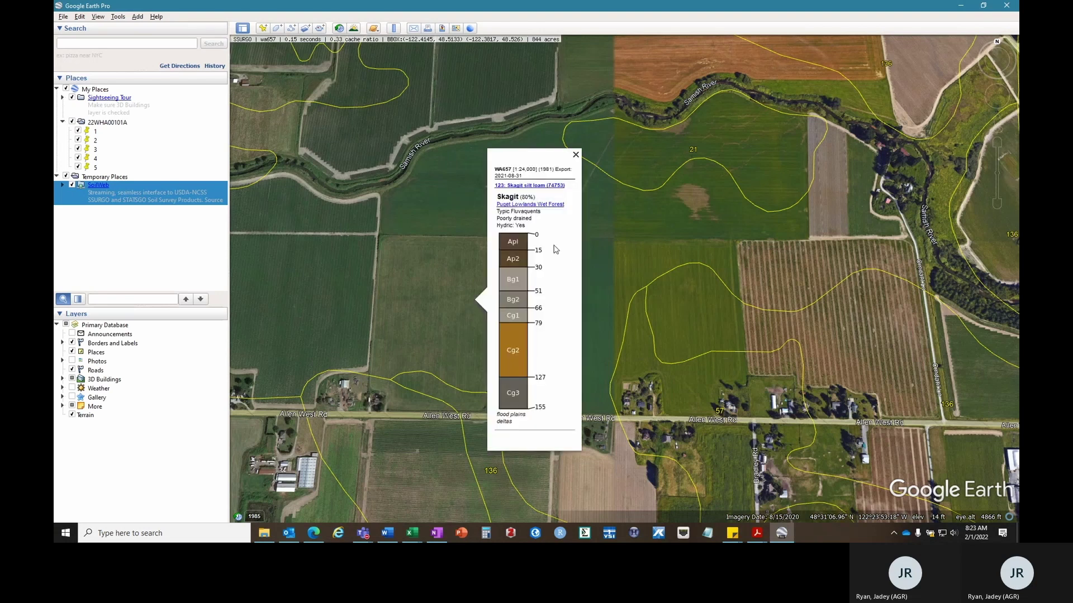
pyautogui.click(576, 155)
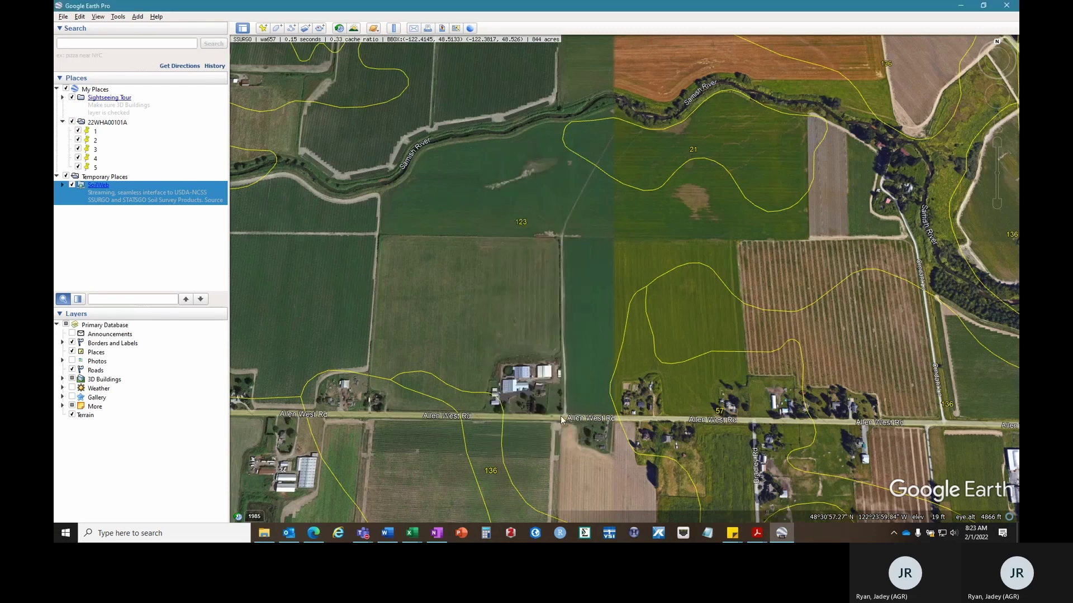
pyautogui.click(455, 319)
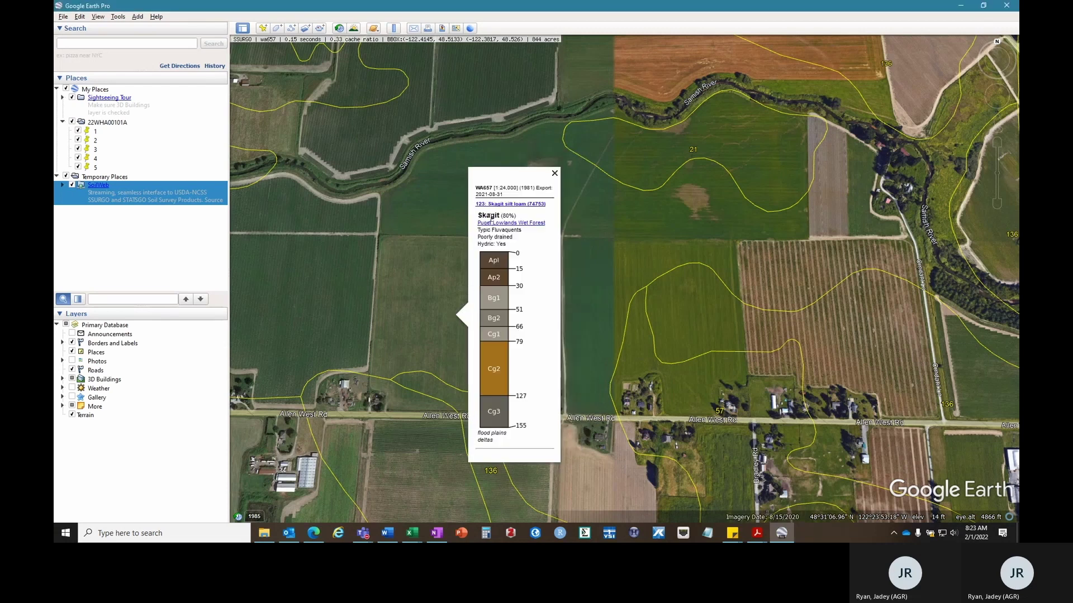
pyautogui.click(483, 302)
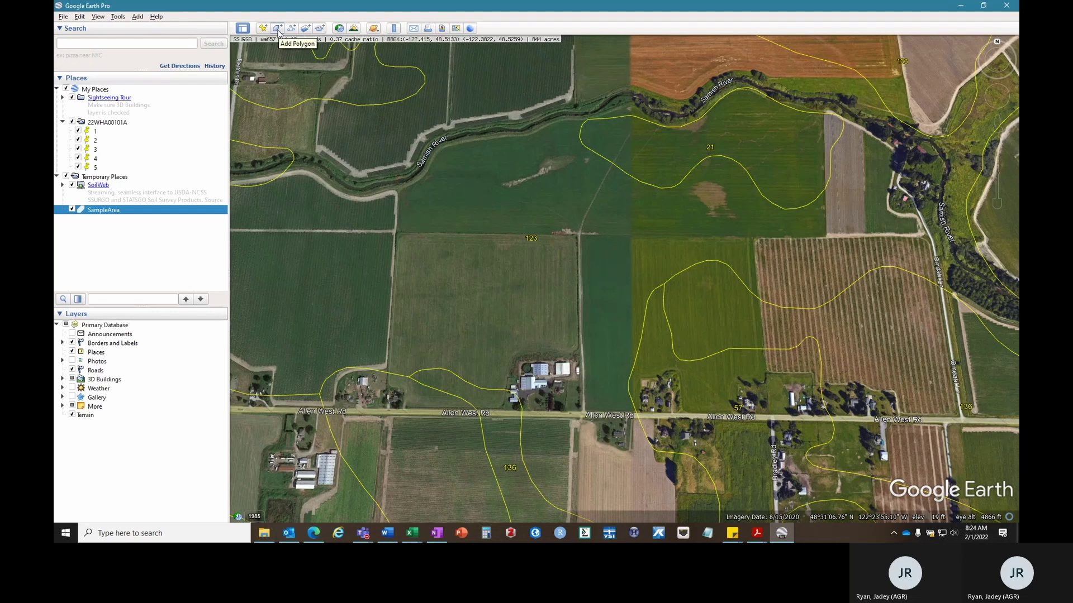
# Draw and save a SampleArea polygon around the unit 123 field, measured in acres (30.6).
pyautogui.click(278, 29)
pyautogui.write('SampleArea')
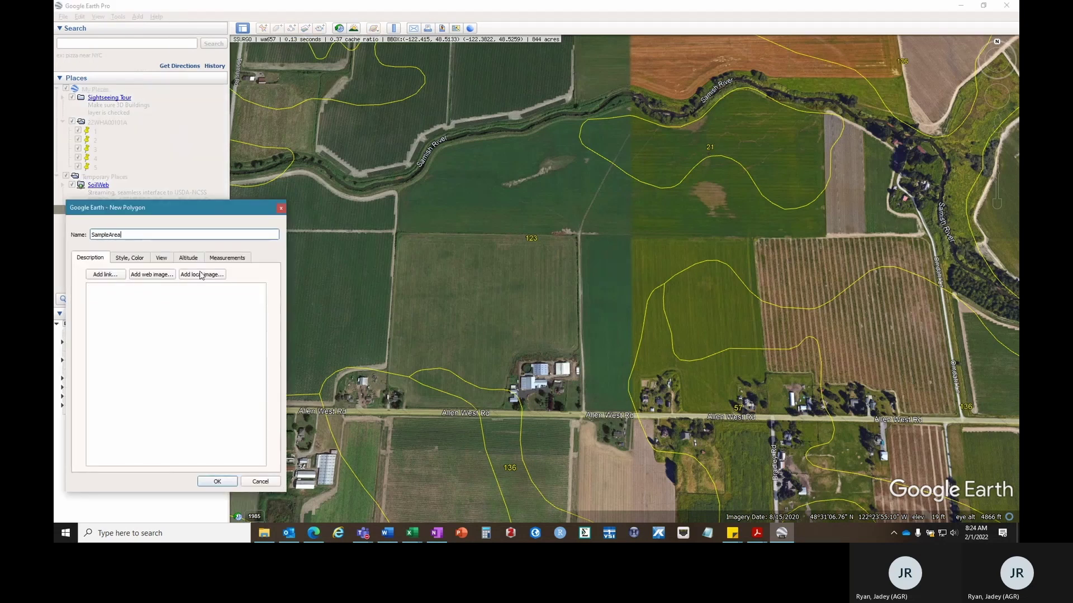
pyautogui.click(220, 259)
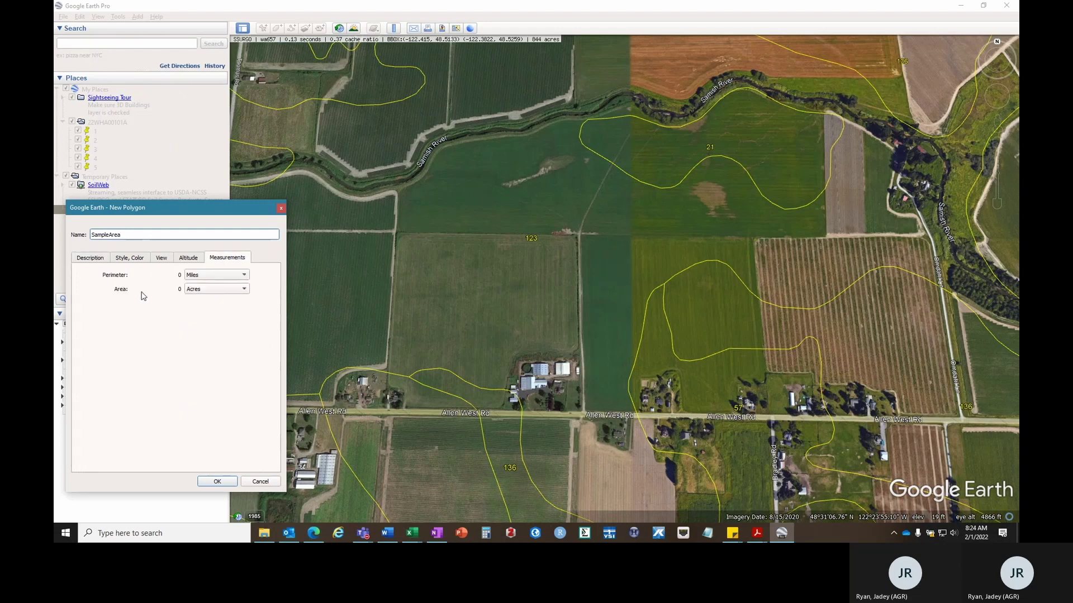
pyautogui.click(192, 290)
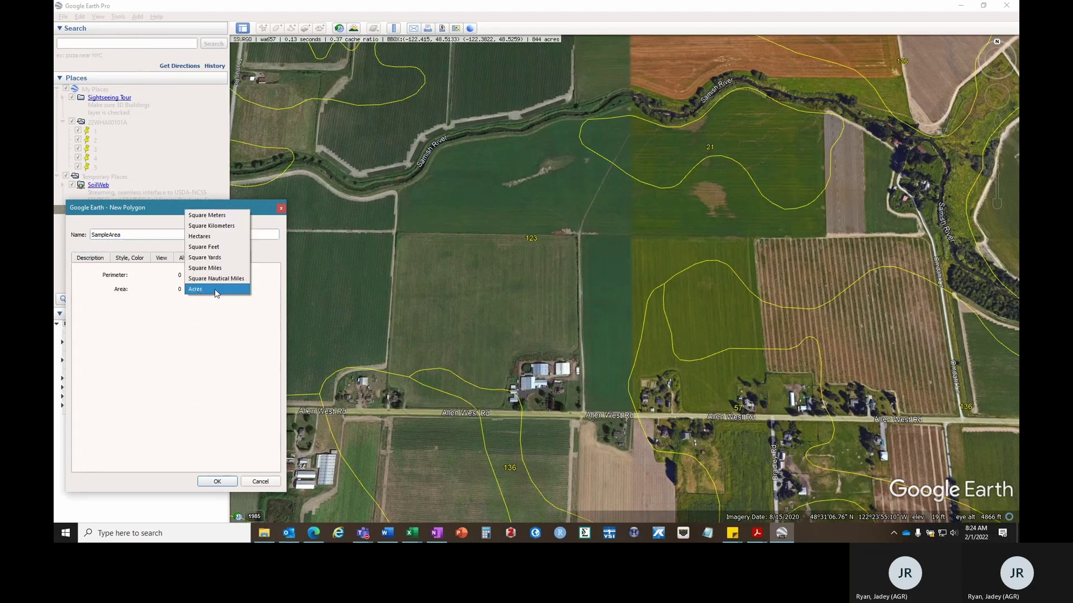
pyautogui.click(216, 292)
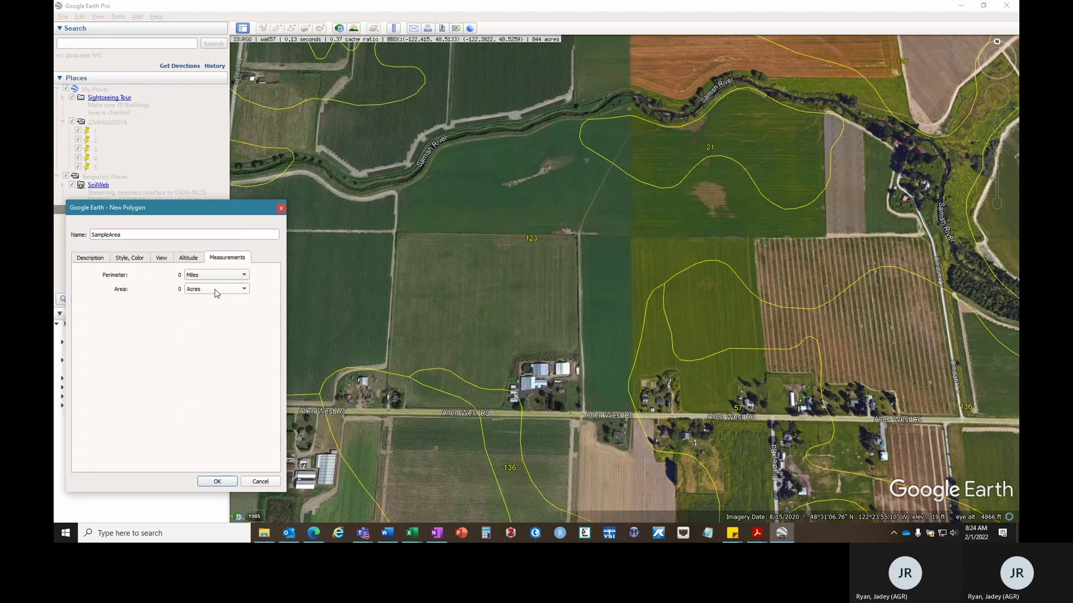
pyautogui.click(398, 234)
pyautogui.moveTo(400, 234)
pyautogui.mouseDown()
pyautogui.moveTo(577, 241)
pyautogui.moveTo(575, 354)
pyautogui.moveTo(521, 361)
pyautogui.moveTo(505, 388)
pyautogui.moveTo(491, 391)
pyautogui.moveTo(439, 370)
pyautogui.moveTo(386, 375)
pyautogui.moveTo(390, 310)
pyautogui.mouseUp()
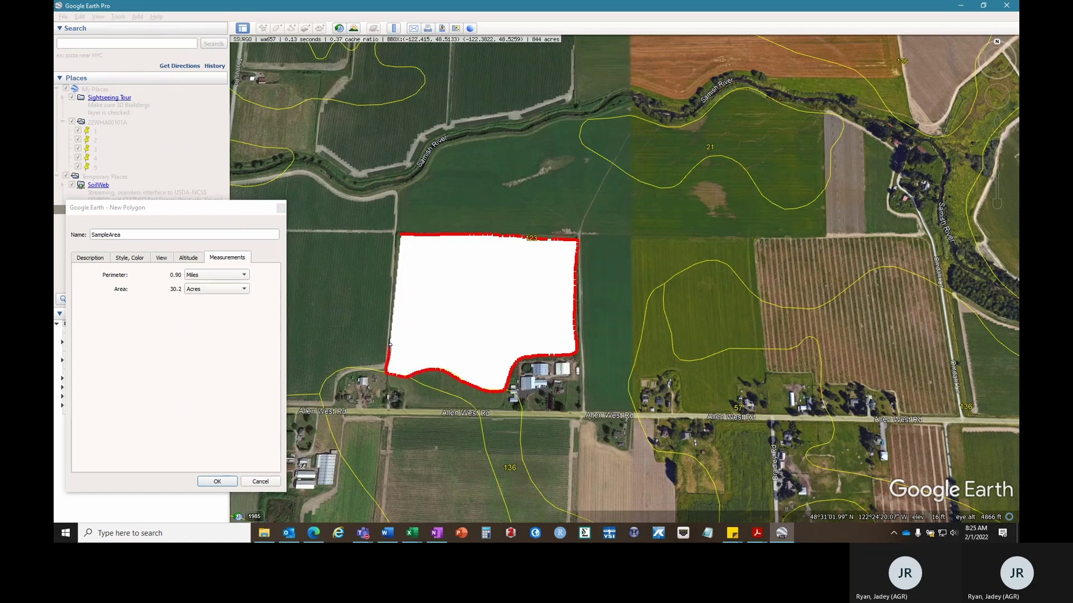
pyautogui.click(216, 482)
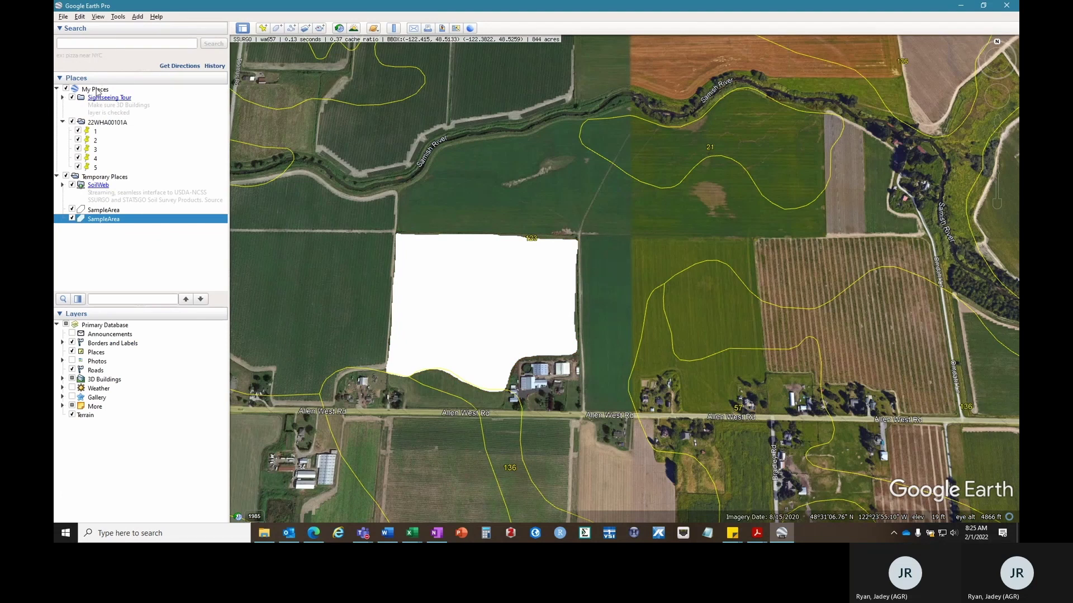
# Start a new folder inside 22WHA00101A, then close that dialog without keeping it.
pyautogui.rightClick(169, 127)
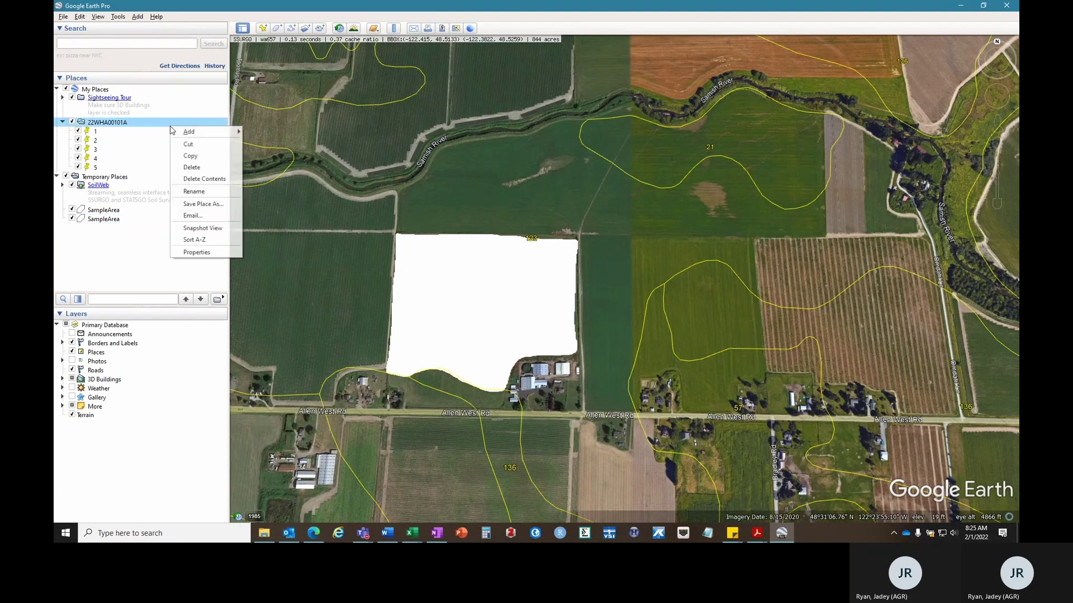
pyautogui.moveTo(204, 137)
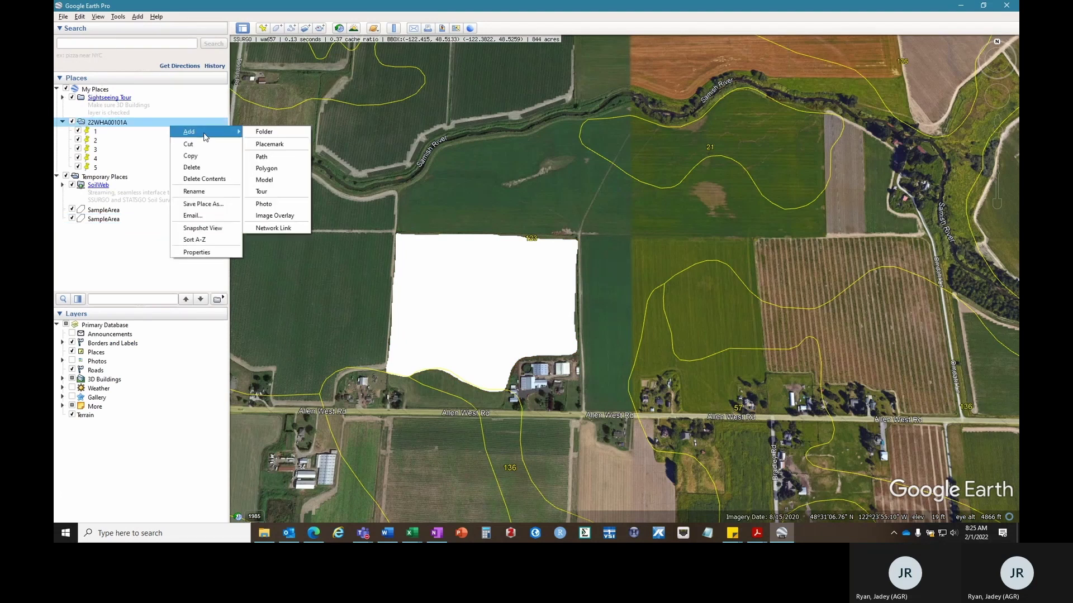
pyautogui.click(264, 132)
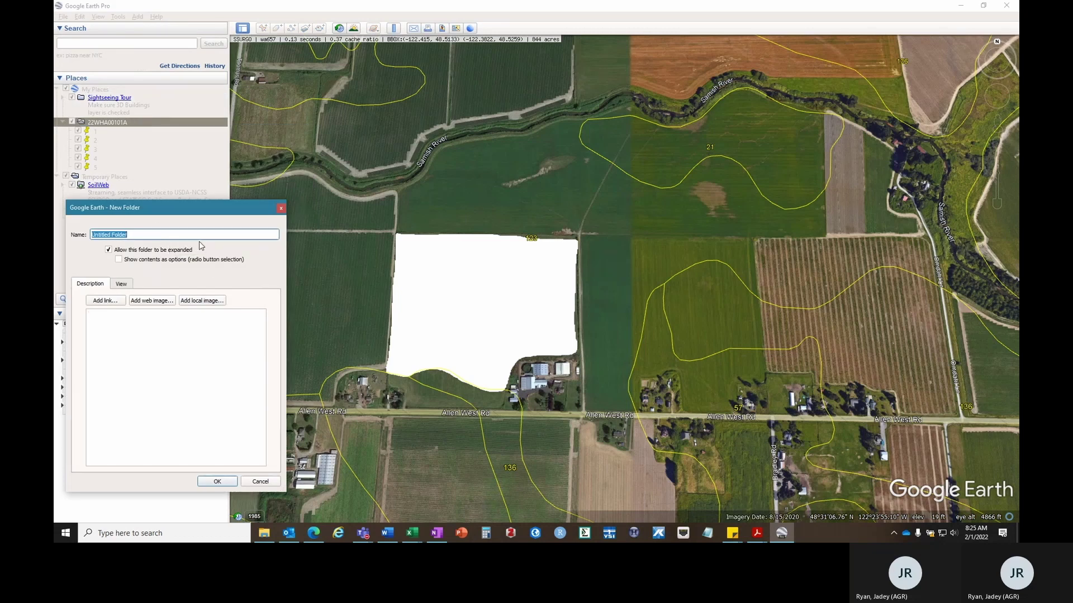
pyautogui.click(215, 481)
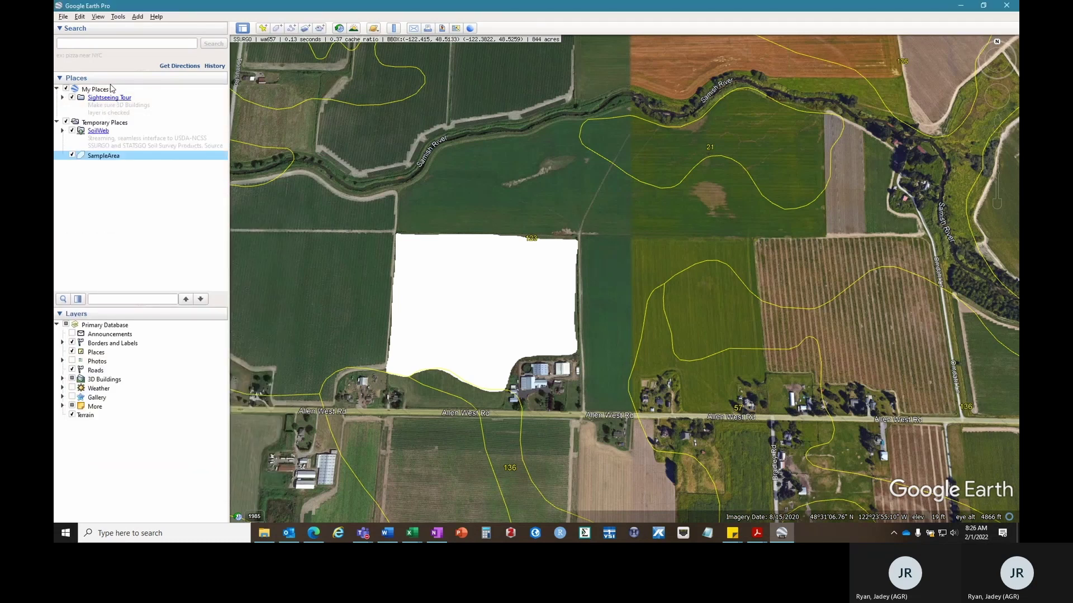
# Add a folder named 22WHA00101 under My Places.
pyautogui.rightClick(171, 89)
pyautogui.moveTo(184, 92)
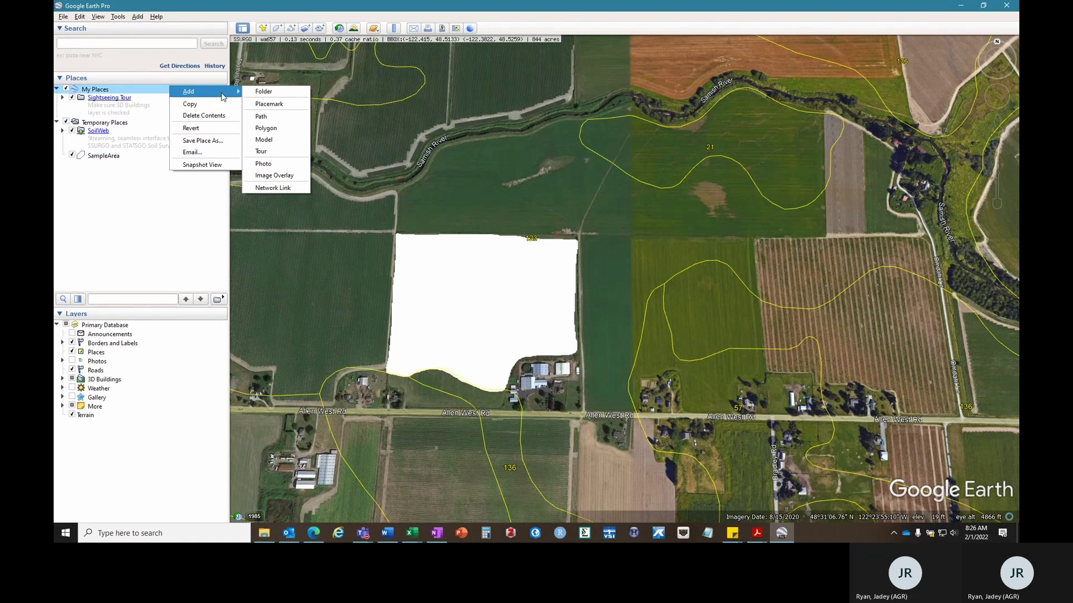
pyautogui.click(262, 92)
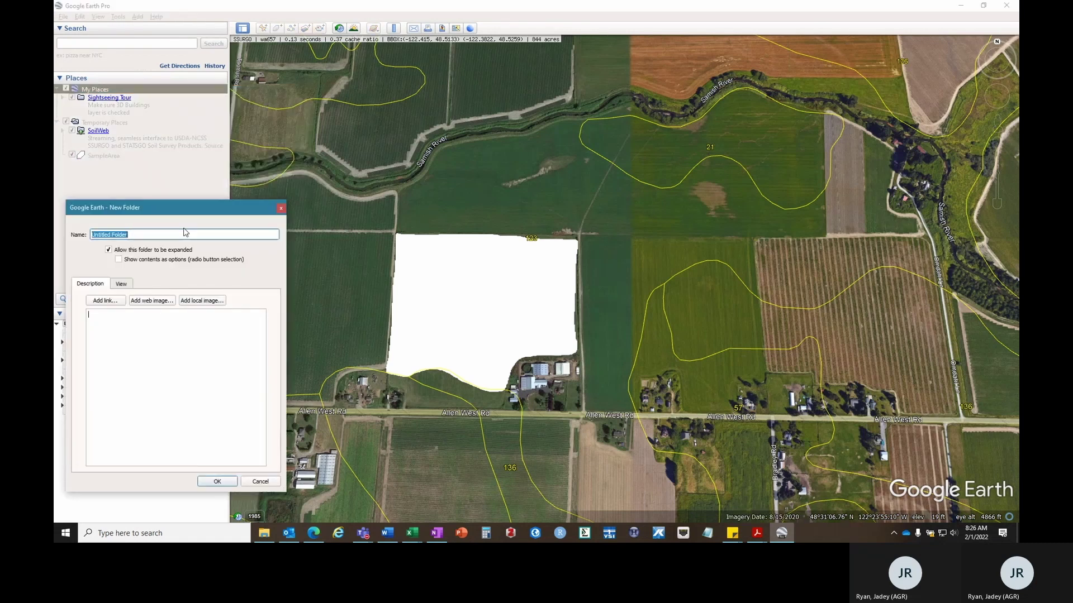
pyautogui.write('22WHA00101')
pyautogui.click(216, 482)
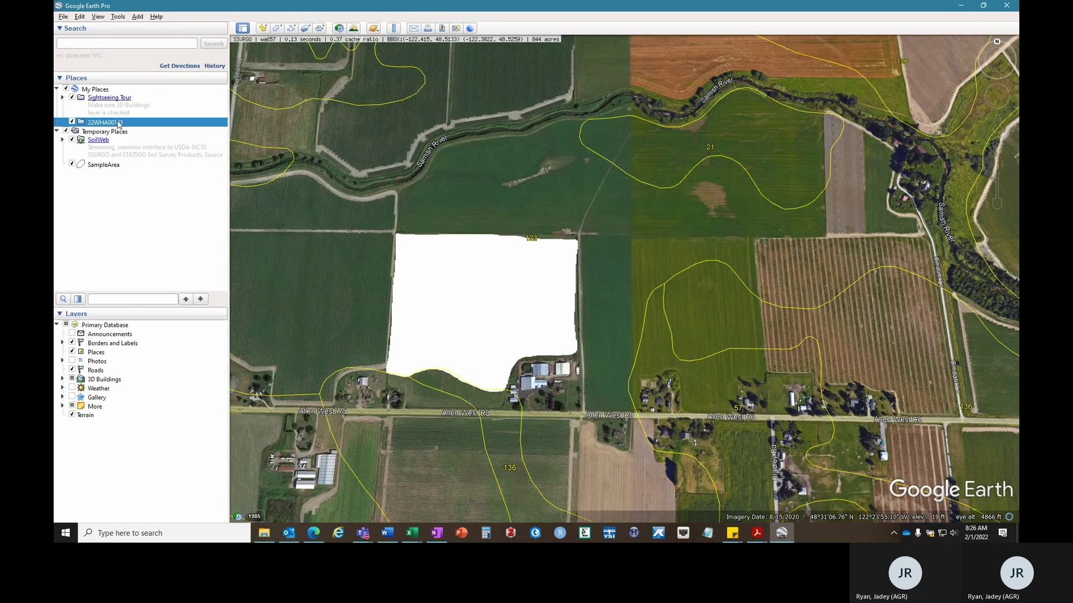
# Add placemark 1 at the sample area's top-left corner in the 22WHA00101 folder.
pyautogui.click(263, 29)
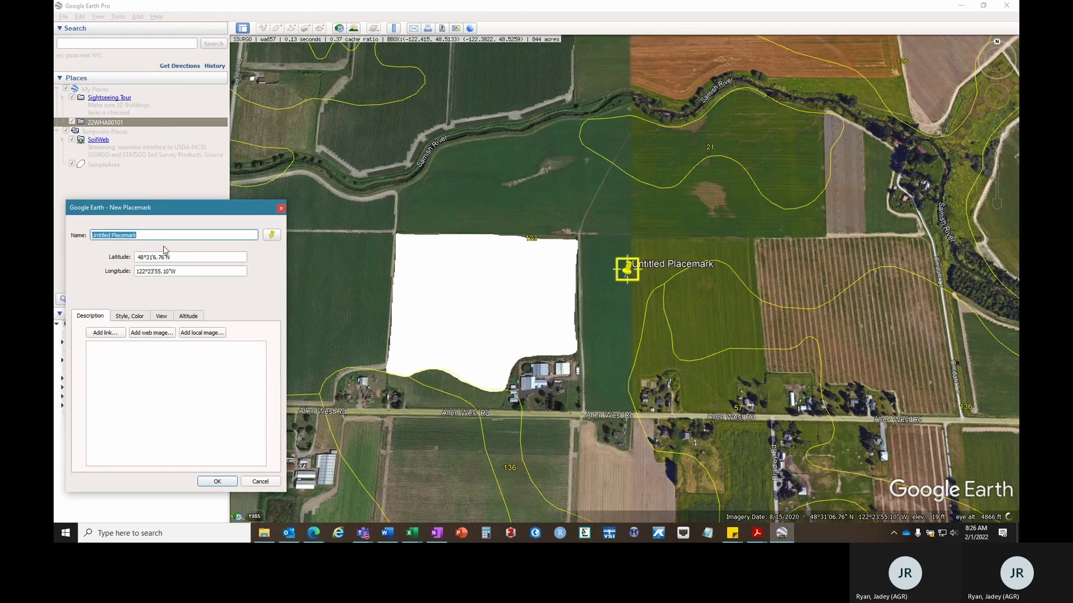
pyautogui.write('1')
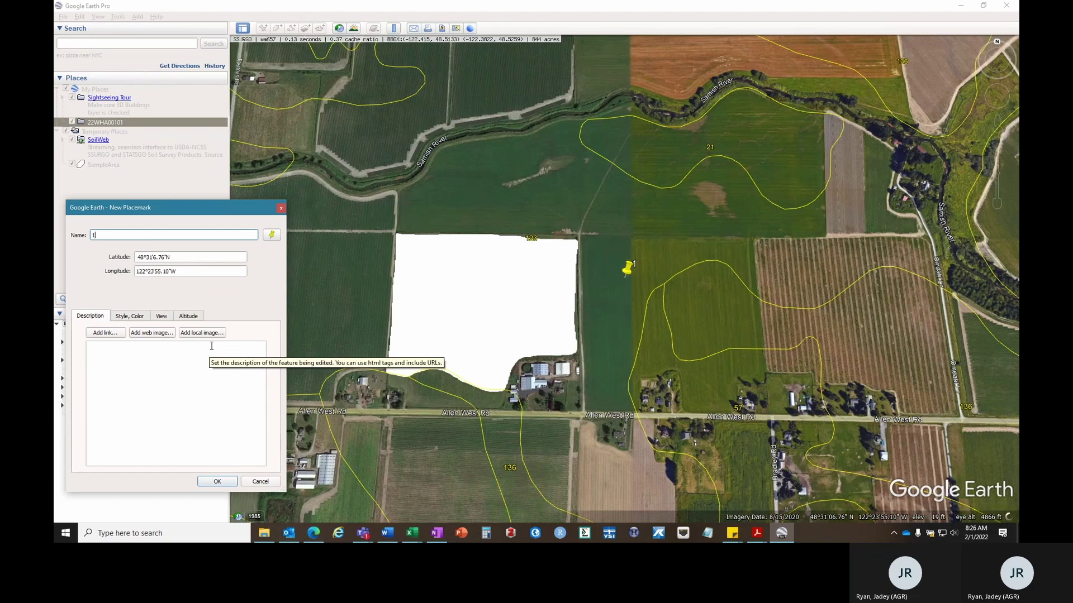
pyautogui.moveTo(627, 271); pyautogui.dragTo(394, 254)
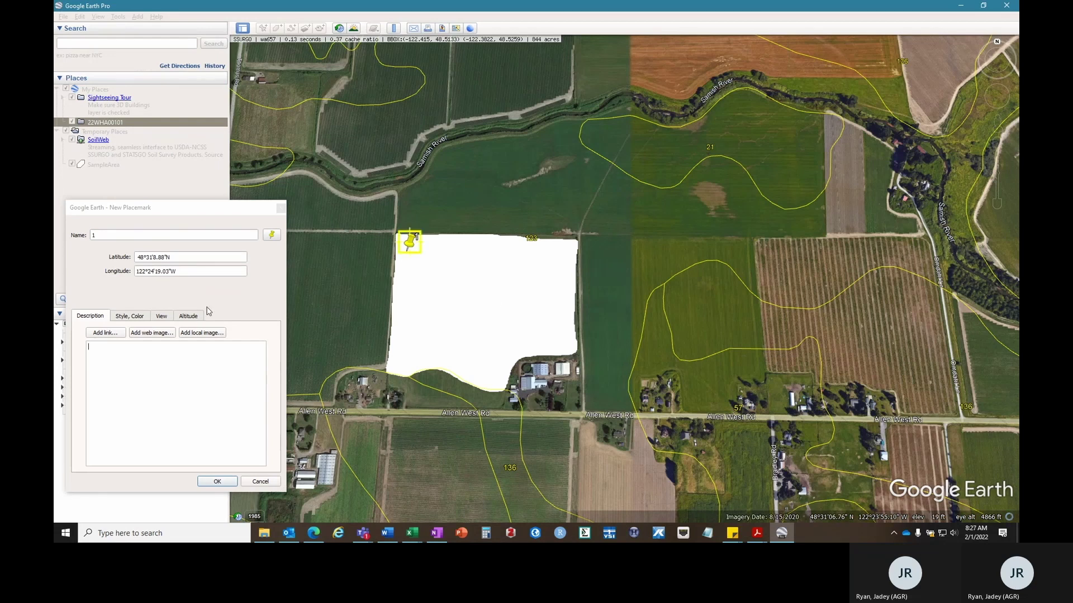
pyautogui.click(217, 482)
# Add placemark 2 inside the white field and confirm the placemarks through 5.
pyautogui.click(262, 28)
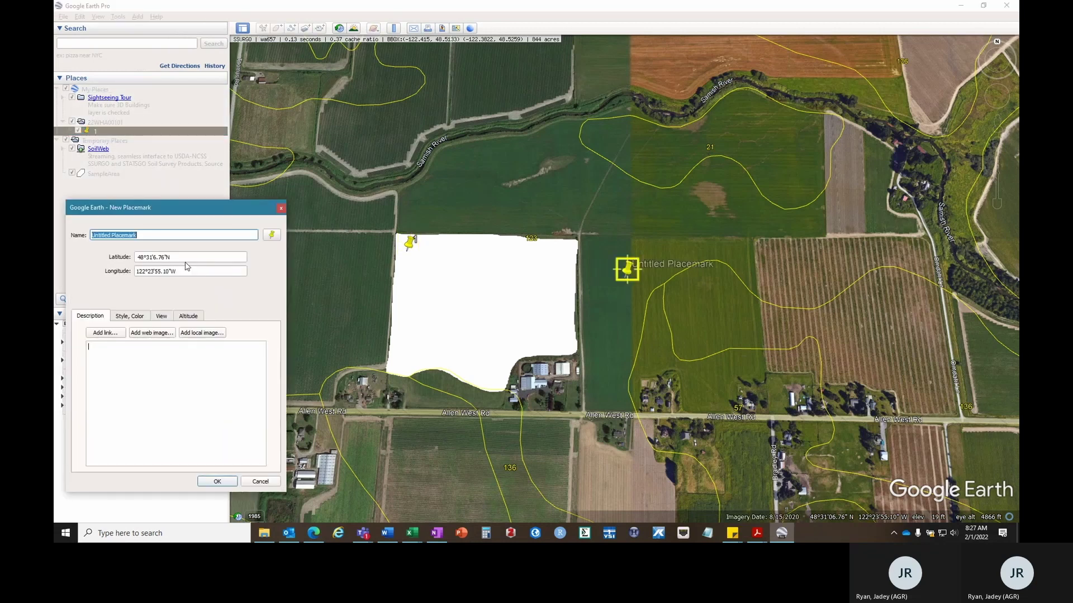
pyautogui.write('2')
pyautogui.click(435, 332)
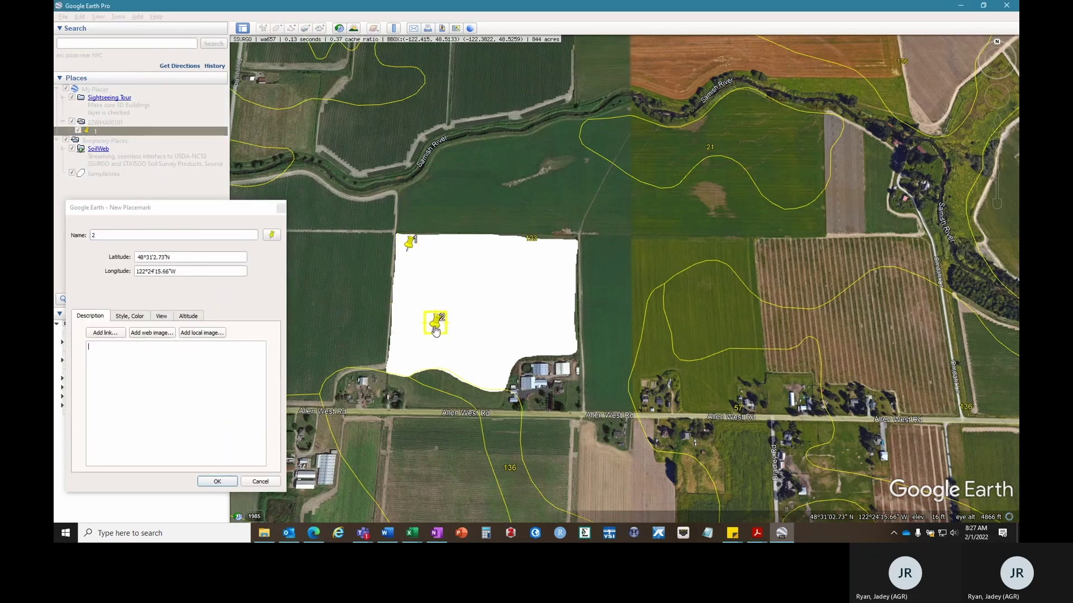
pyautogui.click(217, 482)
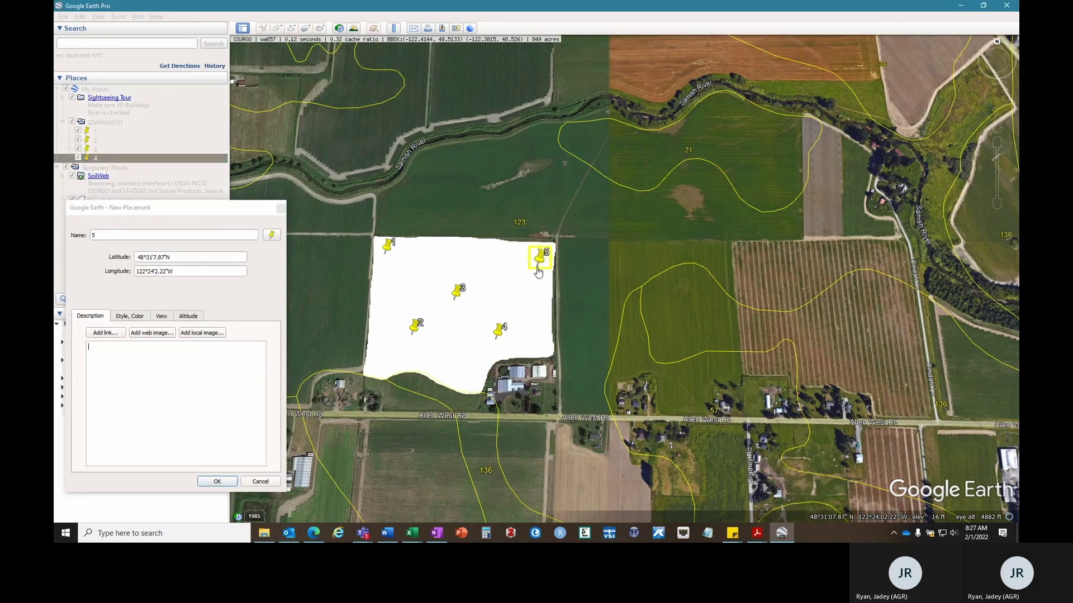
pyautogui.click(218, 482)
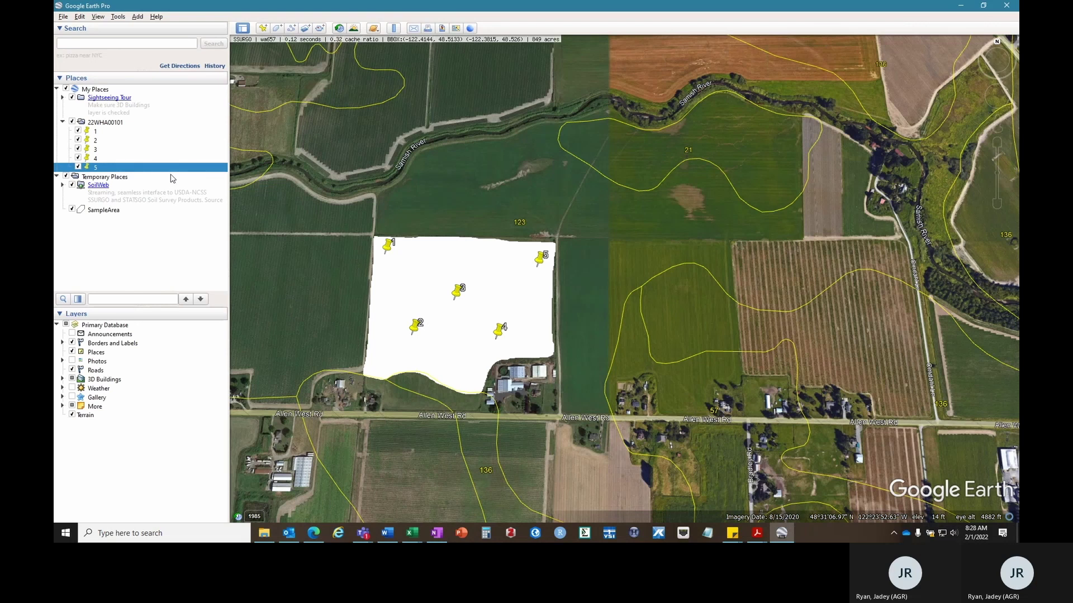
pyautogui.rightClick(116, 127)
# Save the 22WHA00101 folder as 22WHA00101.kmz in Downloads.
pyautogui.click(146, 201)
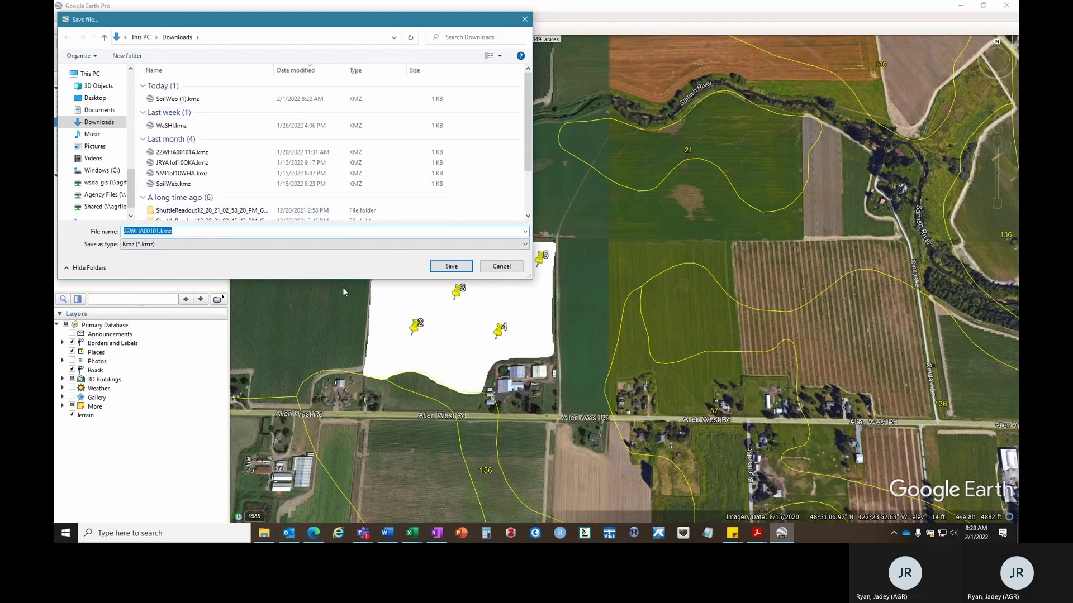
pyautogui.click(451, 266)
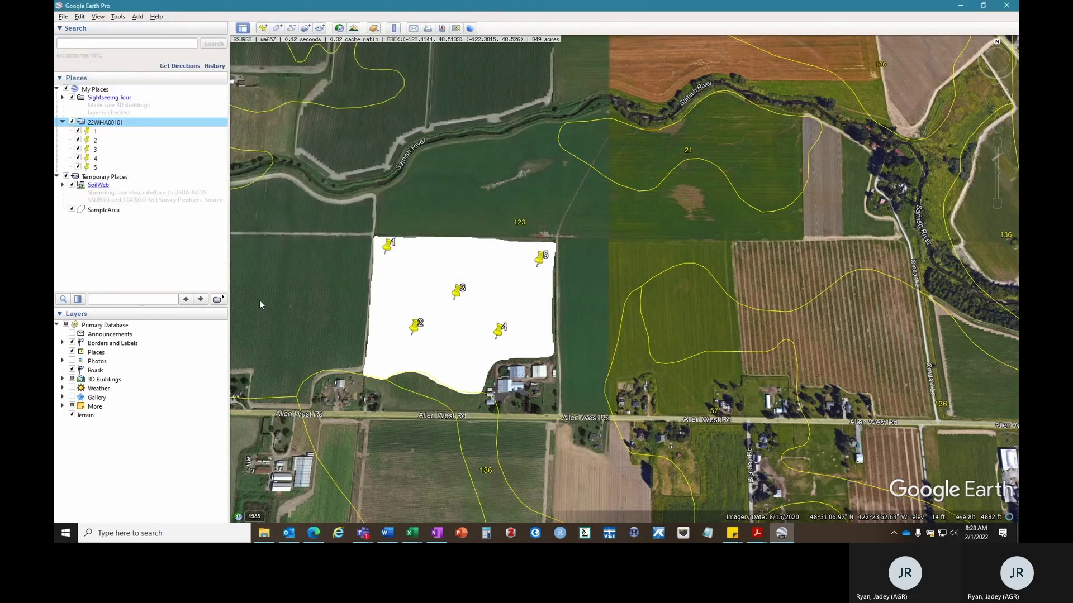
# Search 'google my maps' in Edge and open Google My Maps.
pyautogui.click(313, 535)
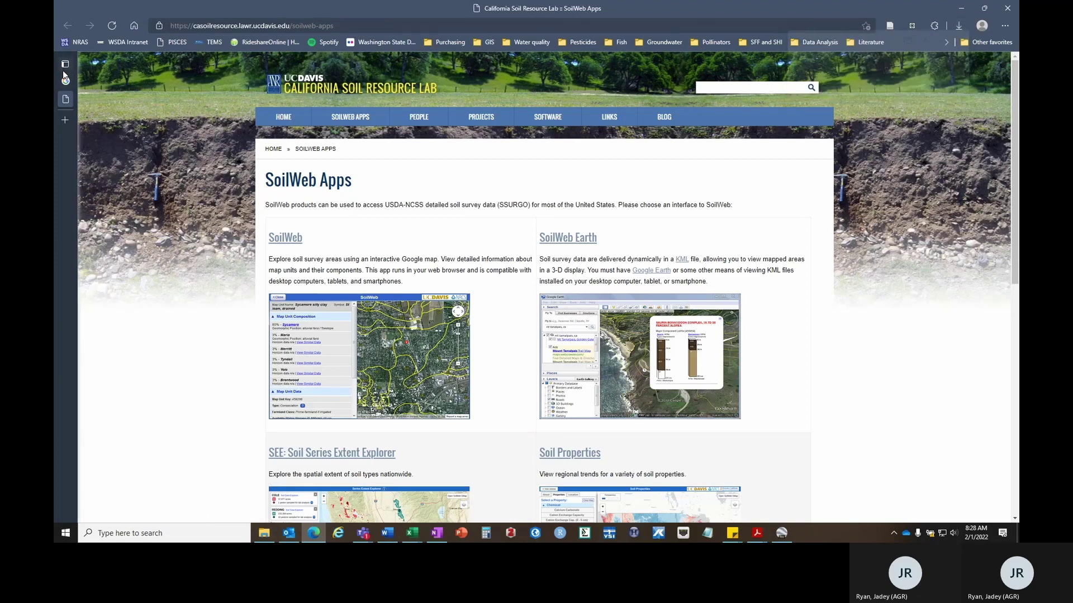
pyautogui.click(66, 81)
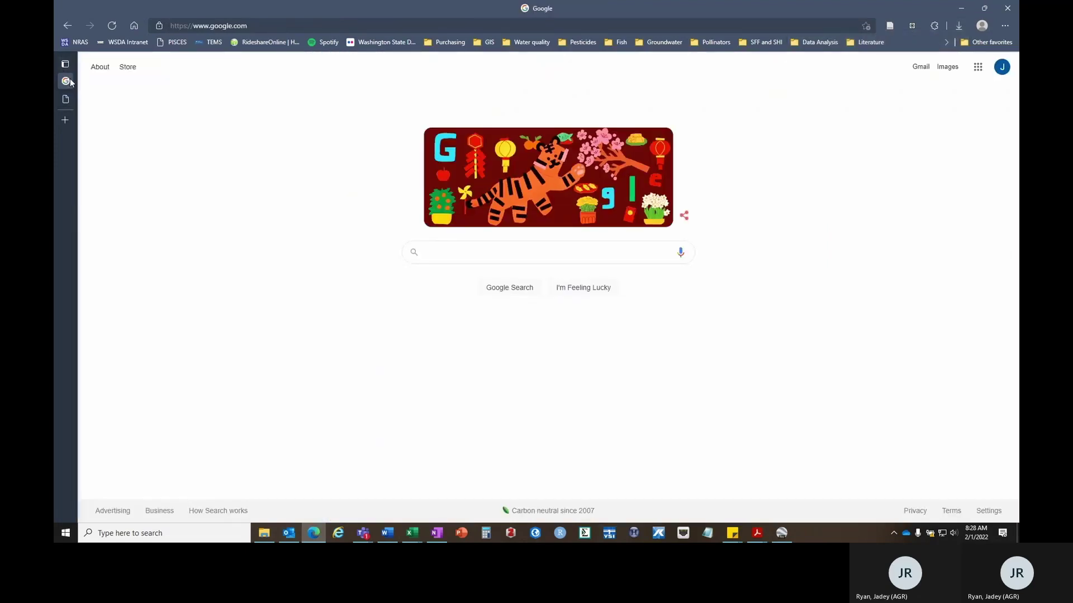
pyautogui.click(461, 252)
pyautogui.write('google my maps')
pyautogui.press('Return')
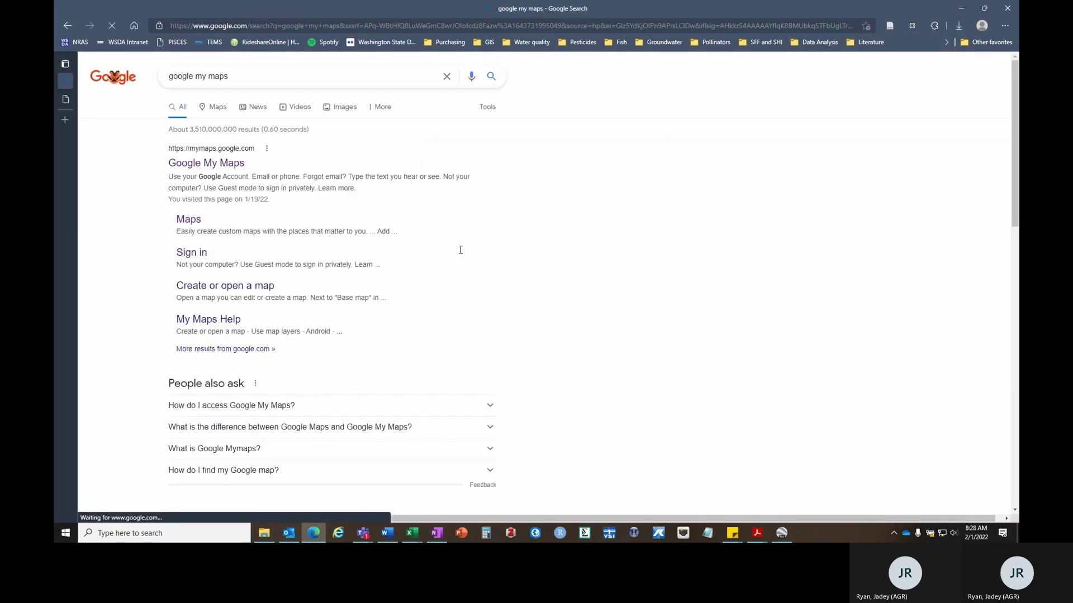
pyautogui.click(197, 255)
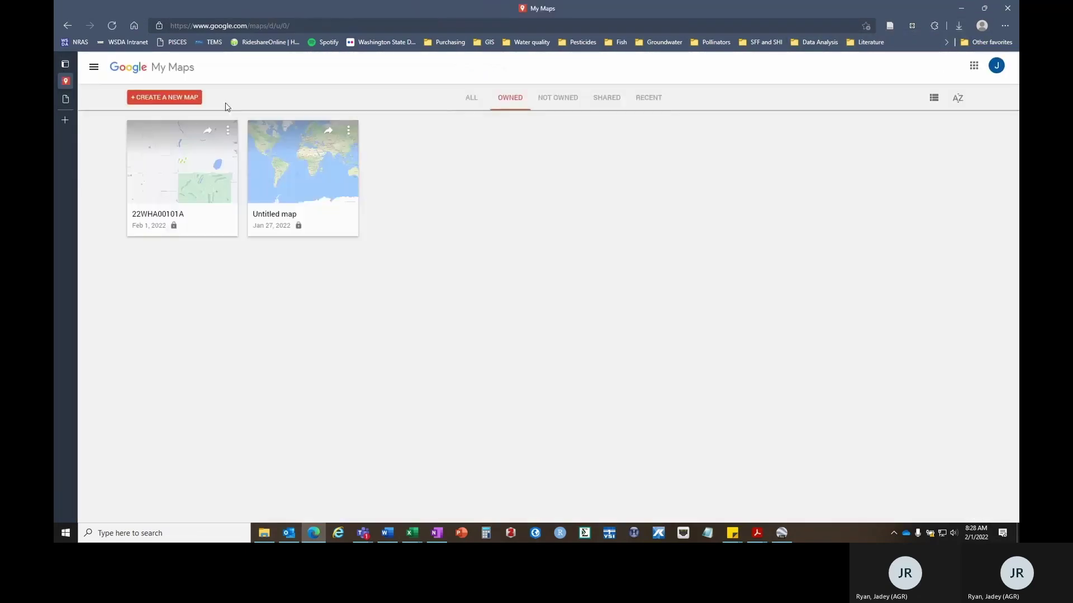
# Create a new map and import 22WHA00101.kmz from Downloads.
pyautogui.click(138, 98)
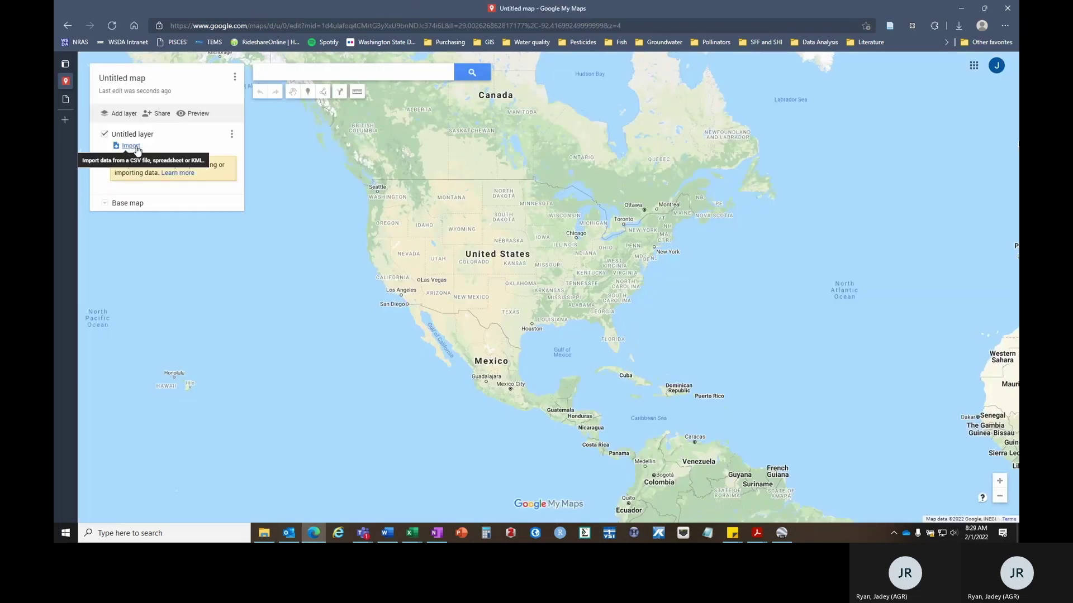
pyautogui.click(132, 146)
pyautogui.click(549, 313)
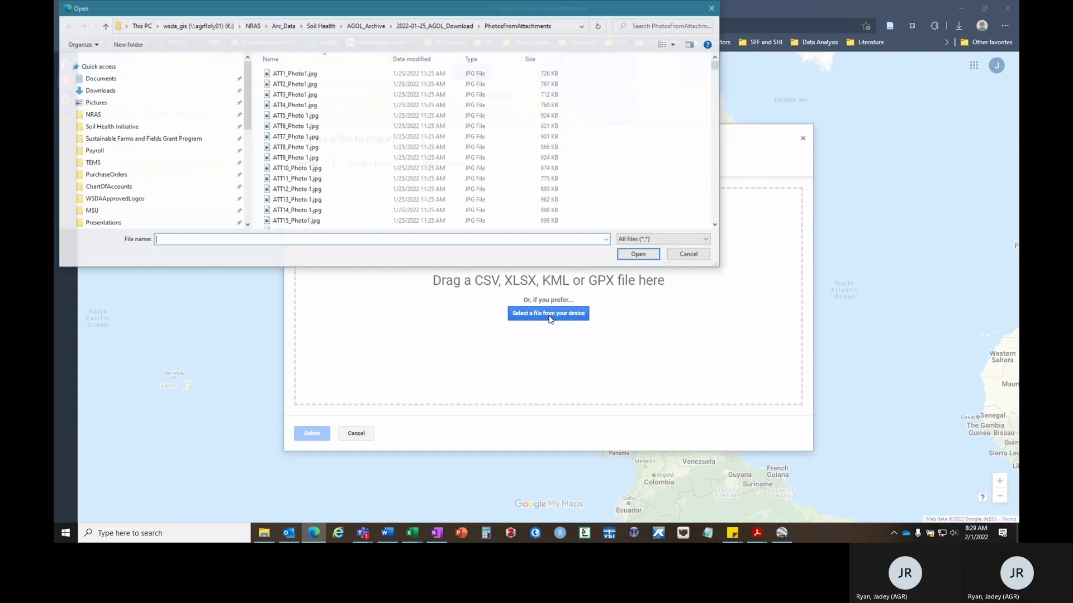
pyautogui.click(169, 163)
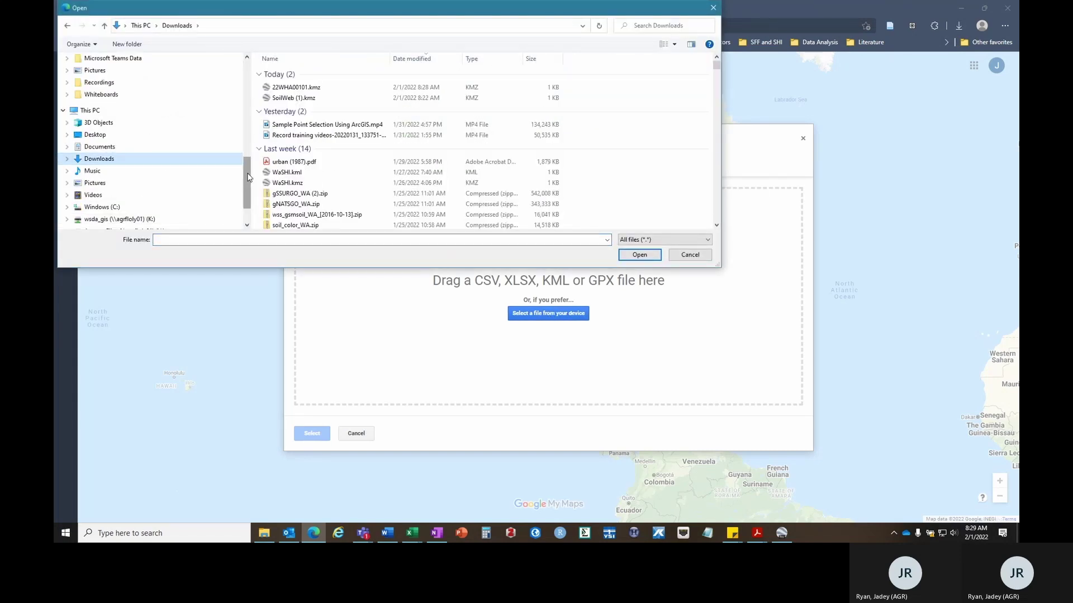
pyautogui.click(330, 89)
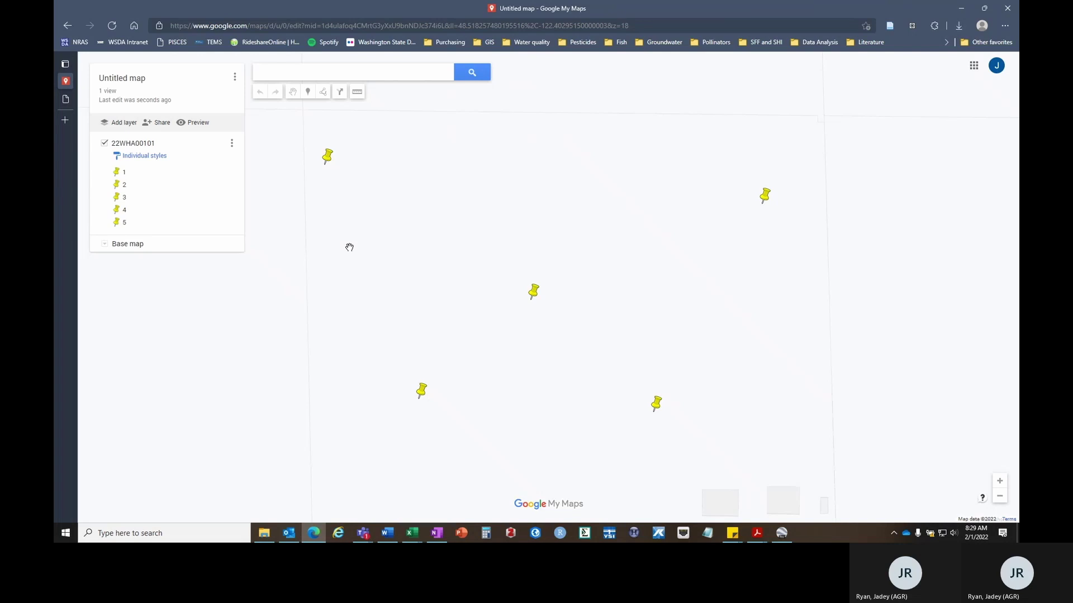
# Title the map 22WHA00101 and save it.
pyautogui.click(122, 83)
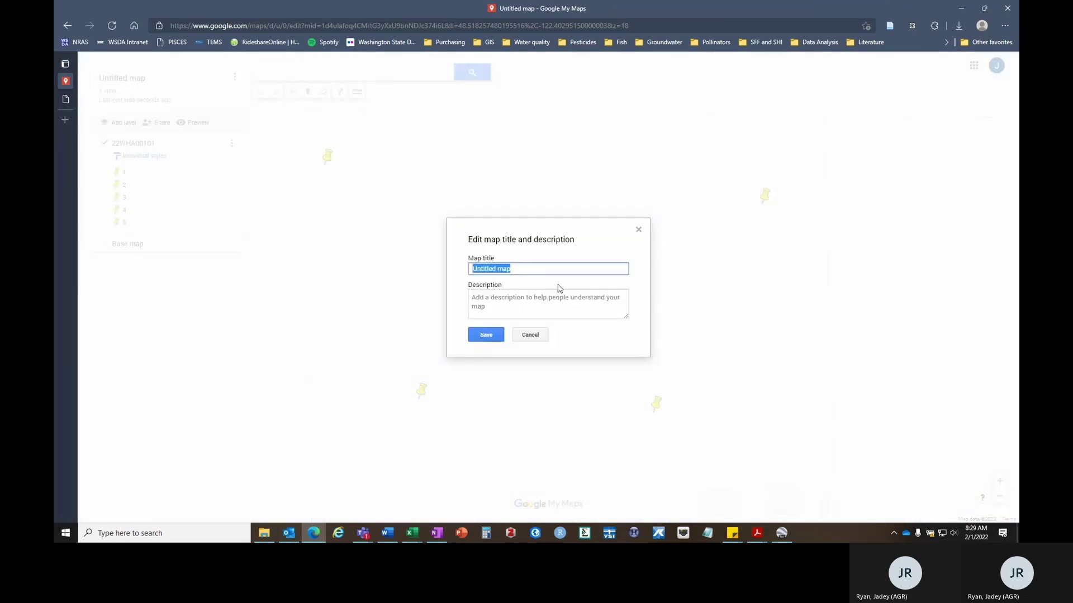
pyautogui.write('22WHA00101')
pyautogui.click(485, 334)
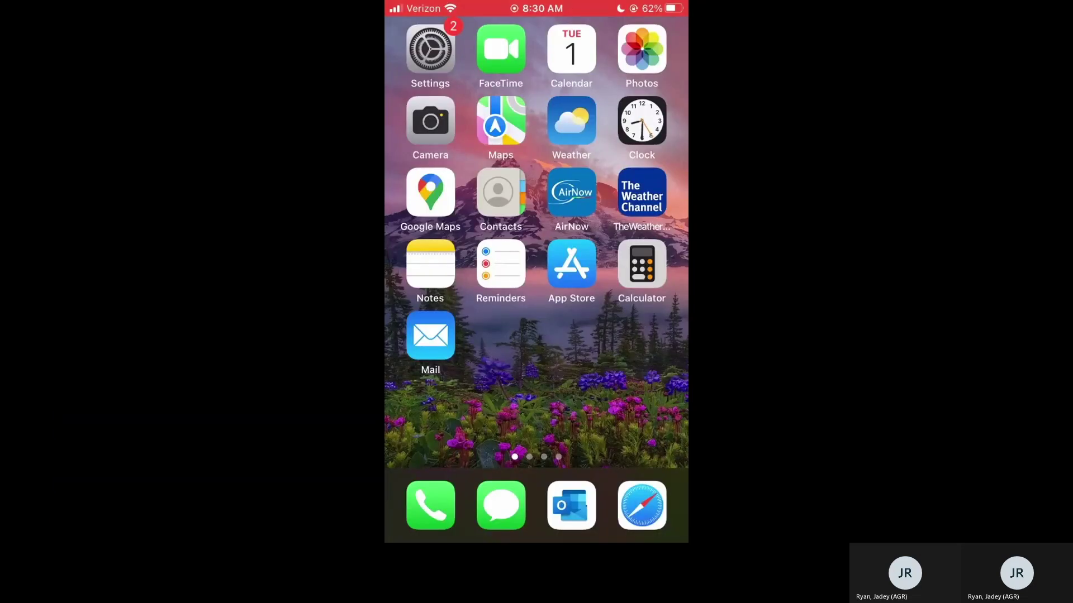
# Open the 22WHA00101 map from Saved > Maps and check pin 3's coordinates.
pyautogui.click(429, 192)
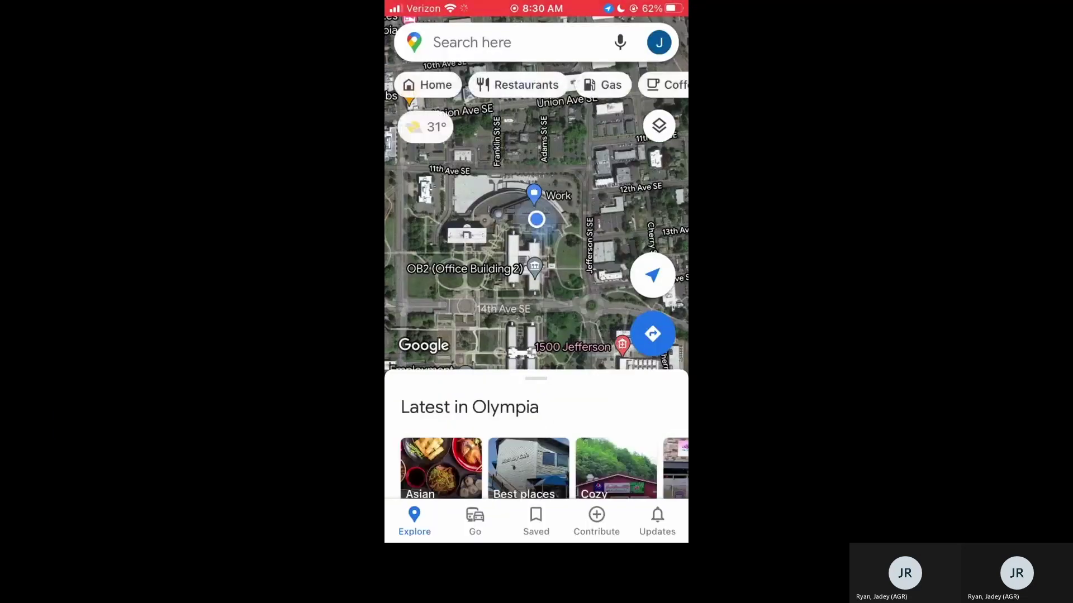
pyautogui.click(535, 519)
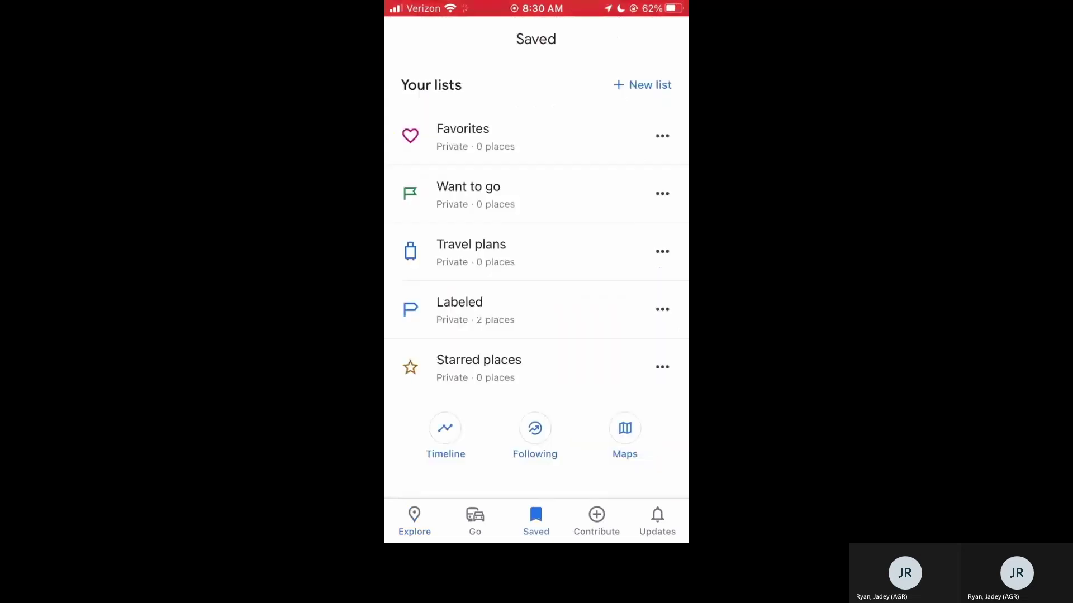
pyautogui.click(625, 436)
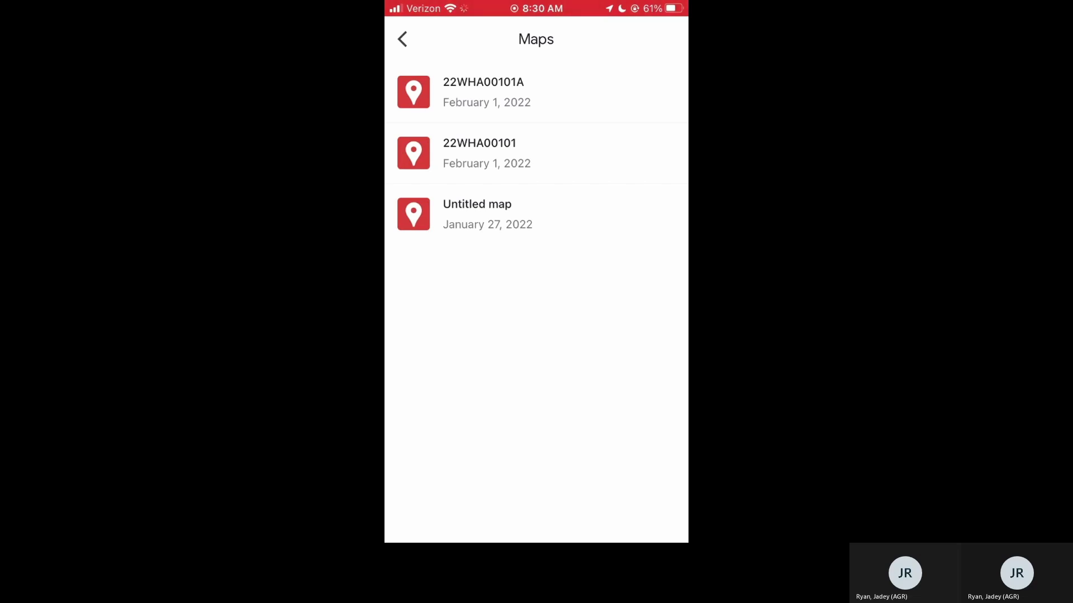
pyautogui.click(480, 153)
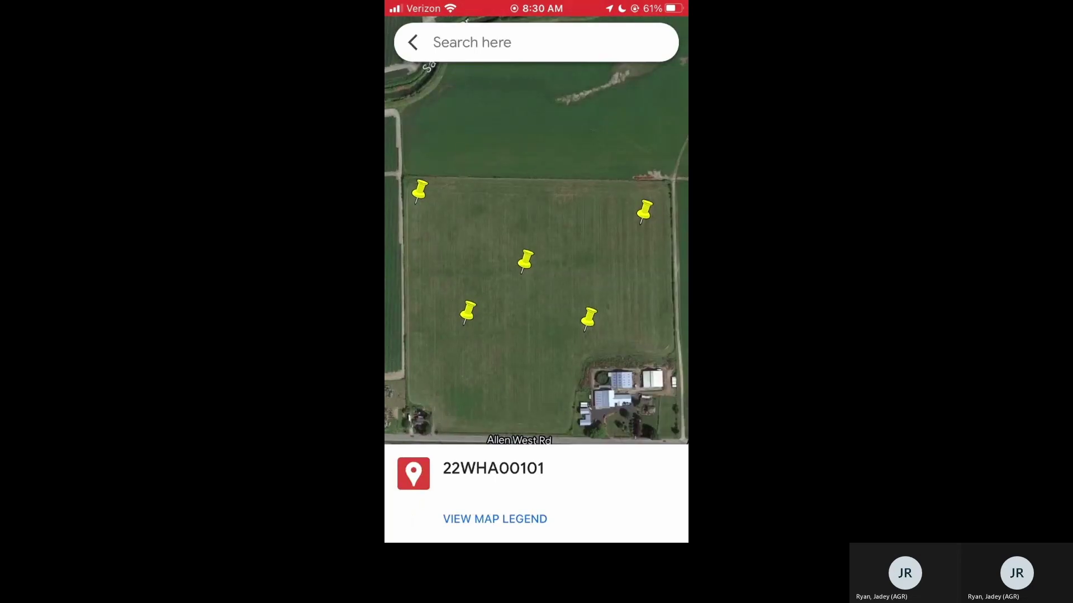
pyautogui.click(525, 269)
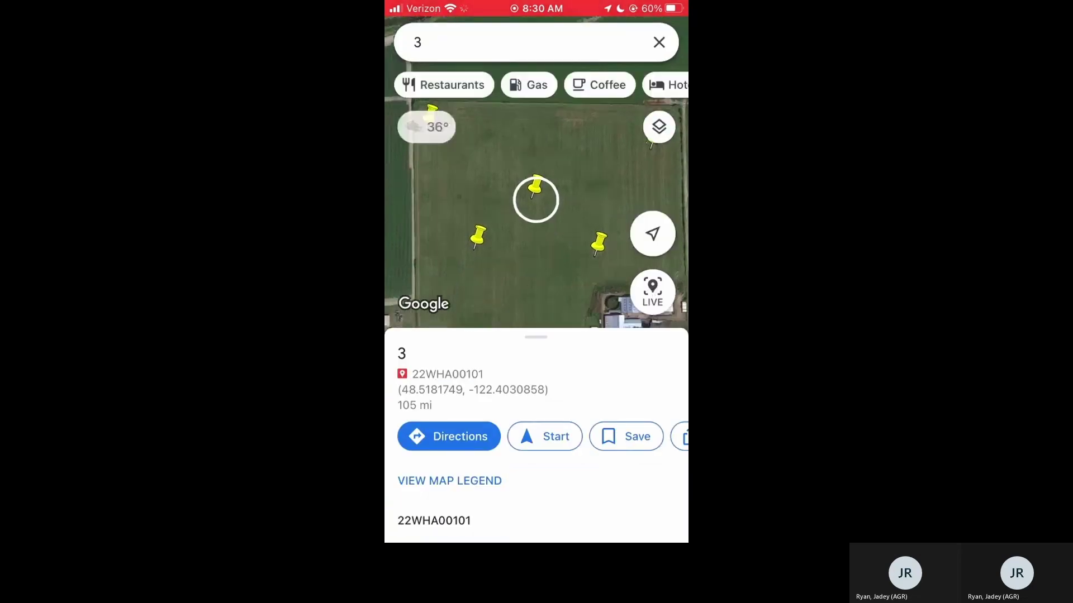
pyautogui.click(660, 42)
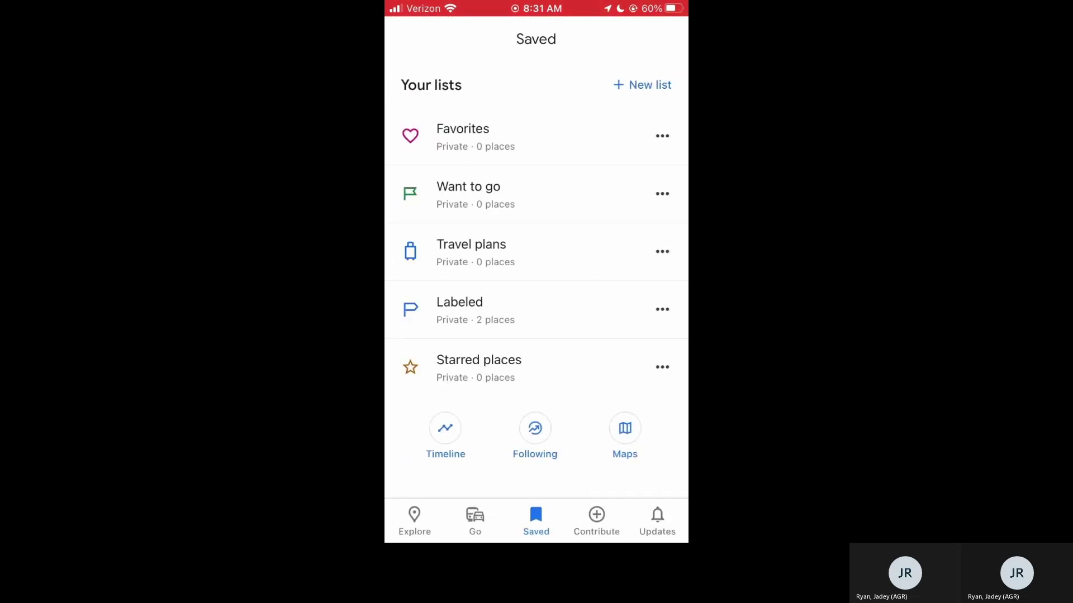
# Frame the field area near Edison as a custom offline map and download it.
pyautogui.click(414, 519)
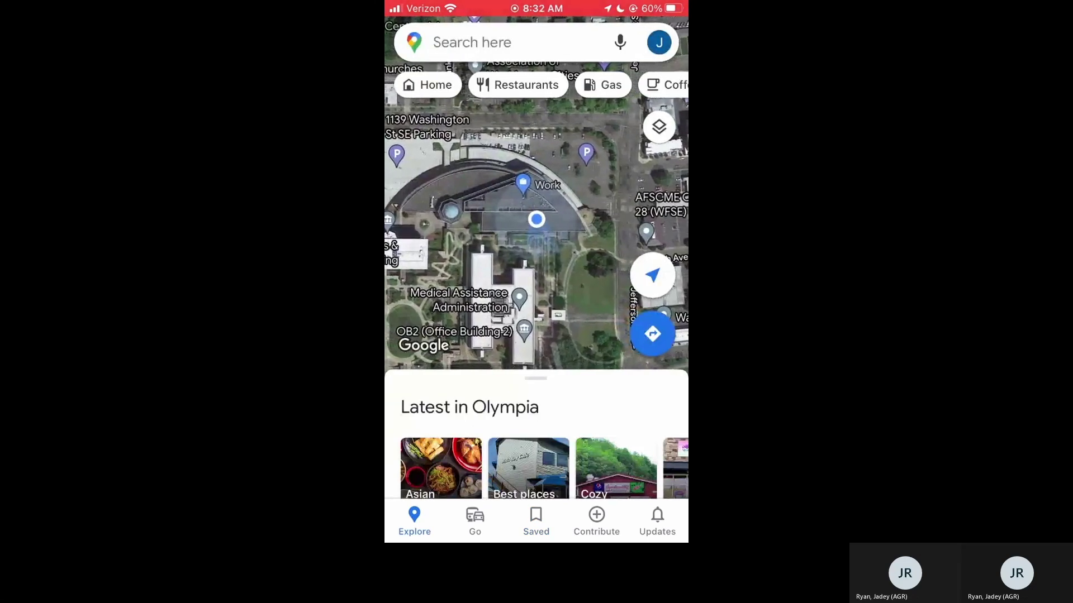
pyautogui.click(658, 42)
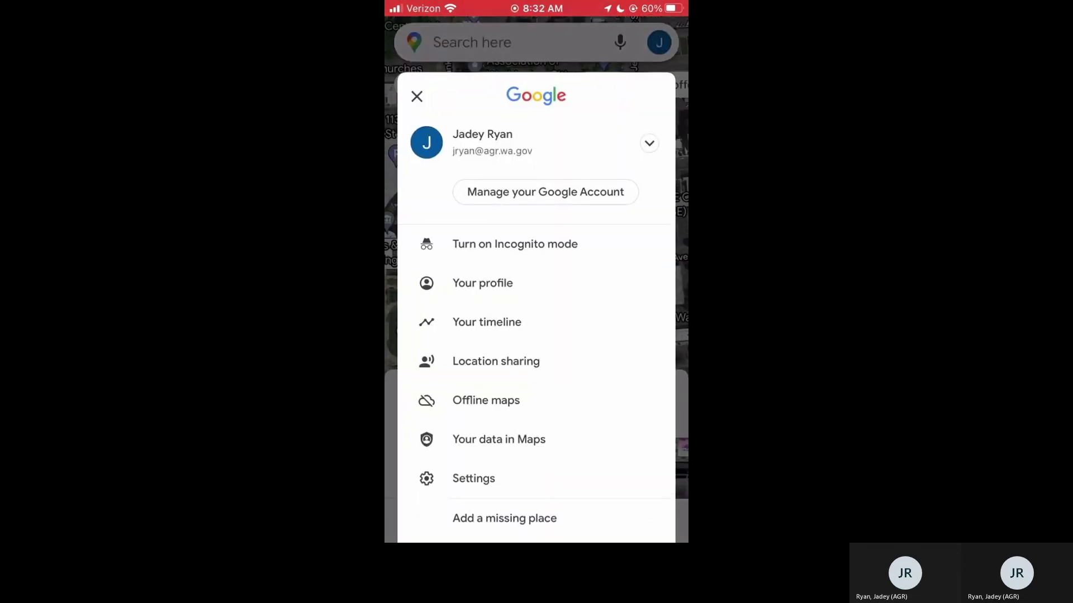
pyautogui.click(486, 400)
pyautogui.click(503, 88)
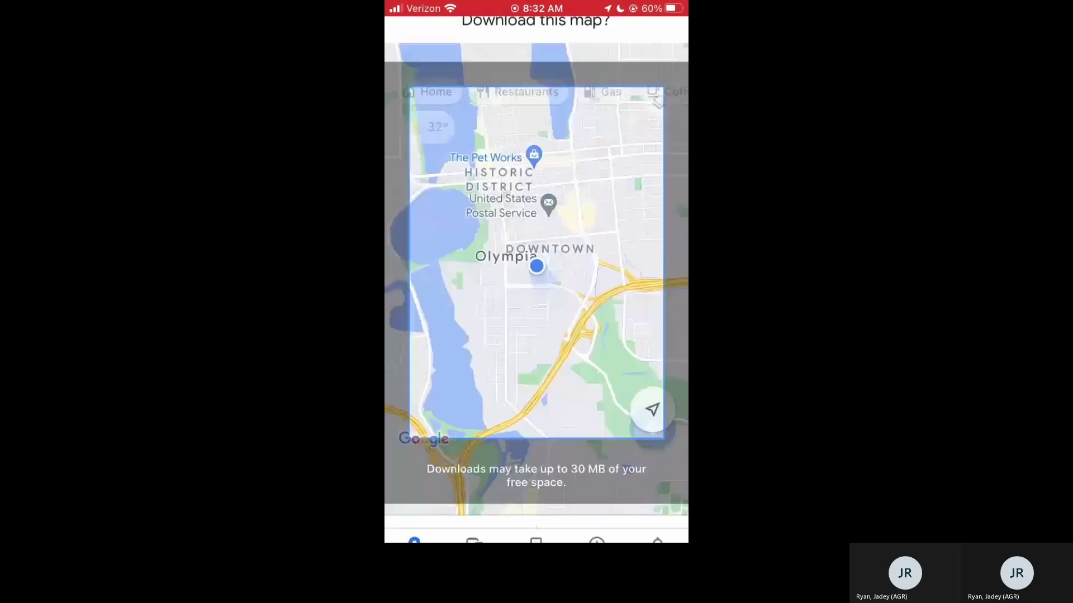
pyautogui.moveTo(537, 168); pyautogui.dragTo(537, 223)
pyautogui.scroll(5, 536, 263)
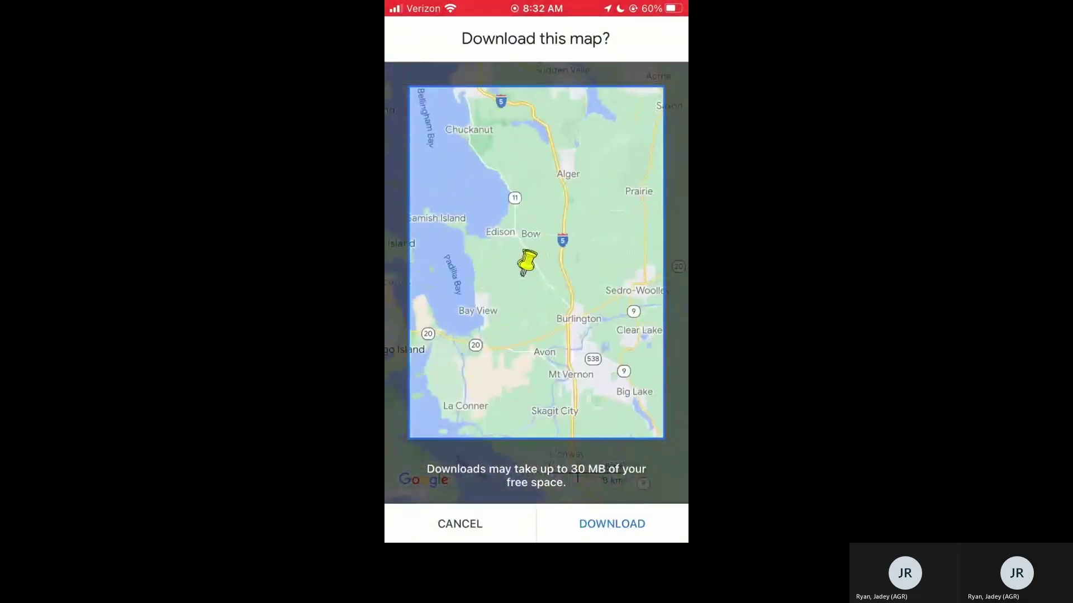
pyautogui.click(612, 523)
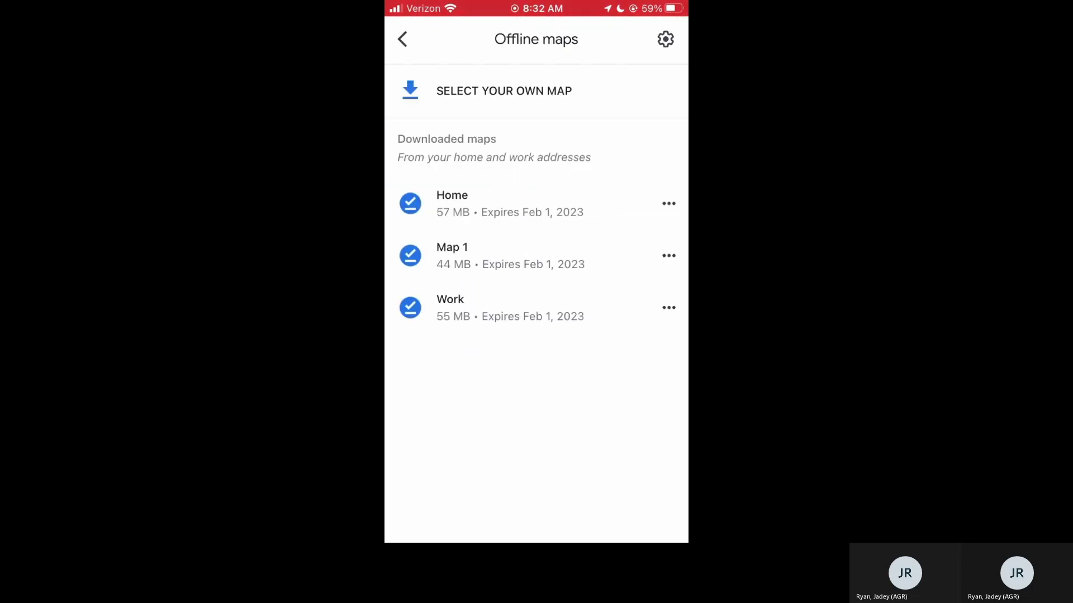
# Reopen Offline maps and view the details of the 44 MB Map 1.
pyautogui.click(403, 39)
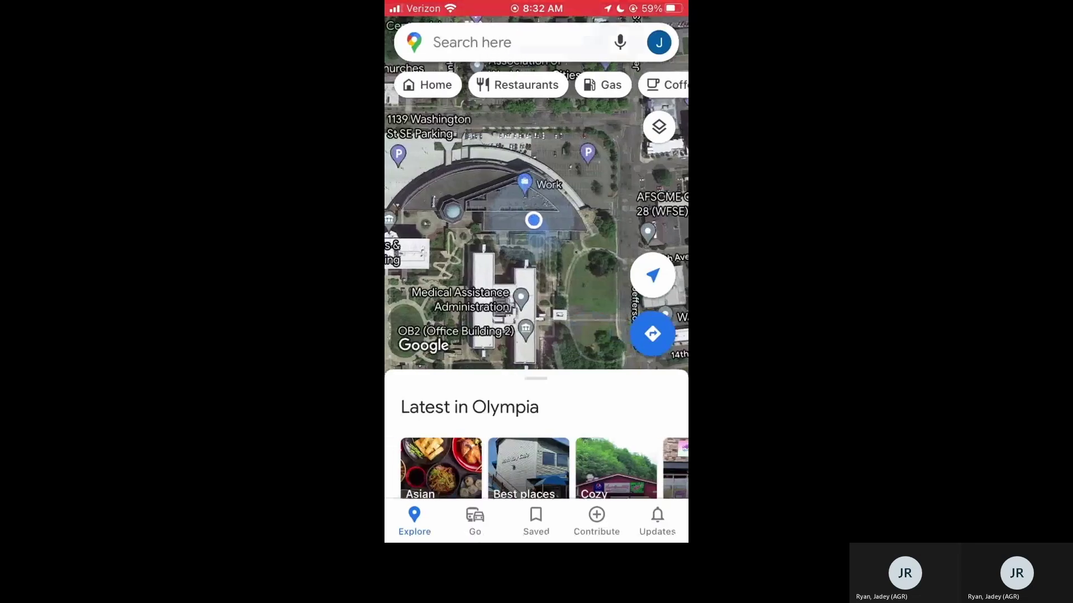
pyautogui.click(659, 42)
pyautogui.click(486, 400)
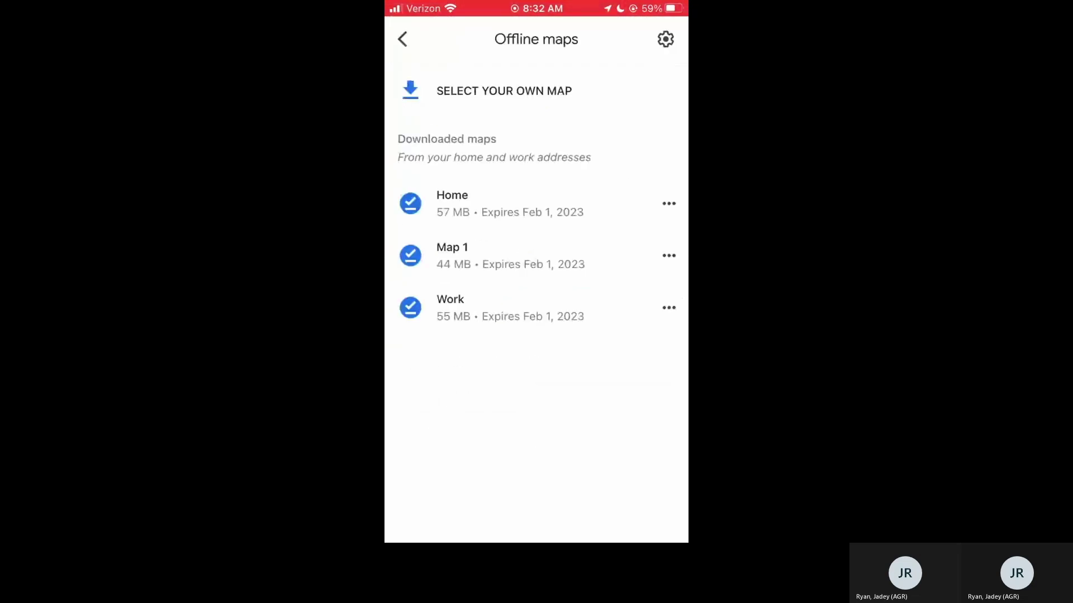
pyautogui.click(458, 249)
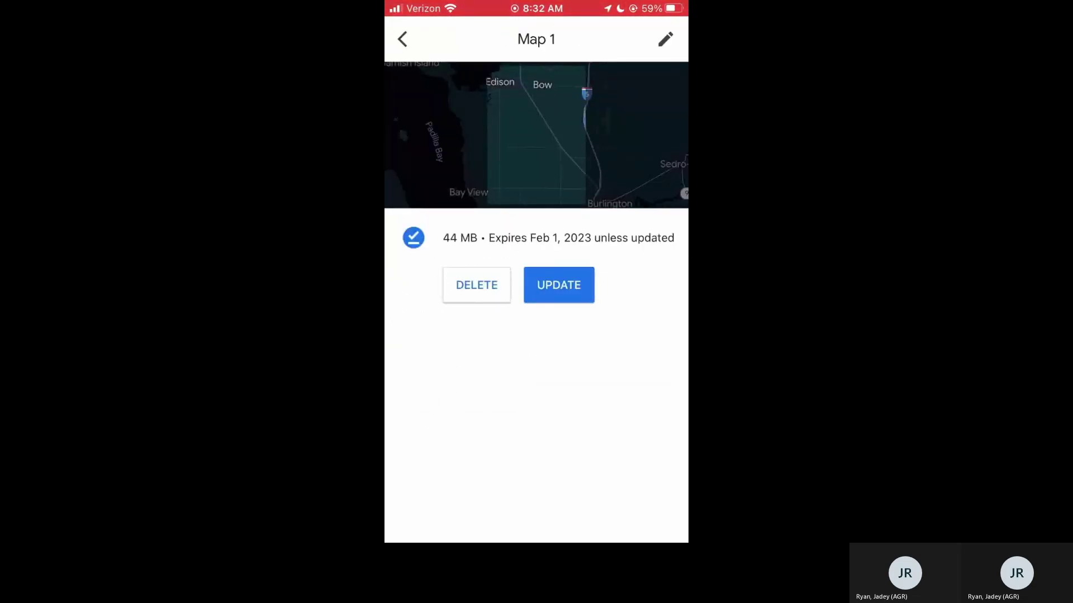